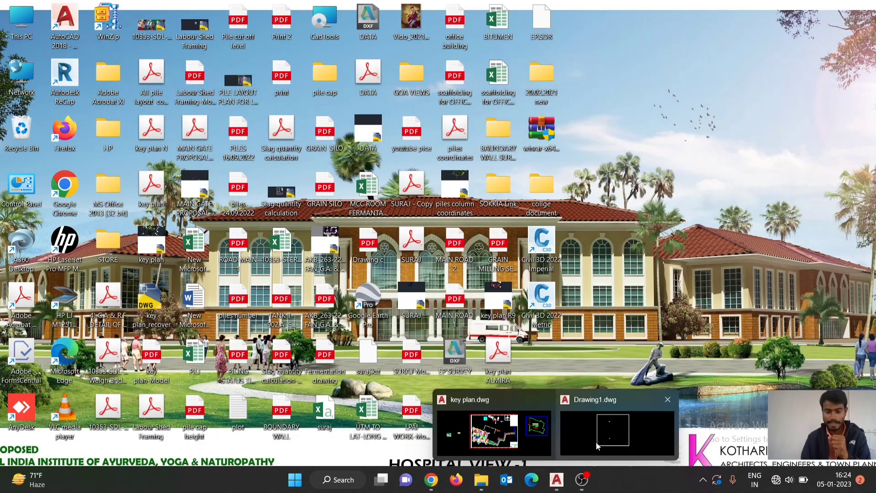
Bring the AutoCAD Drawing1.dwg window to the front from the taskbar
click(592, 442)
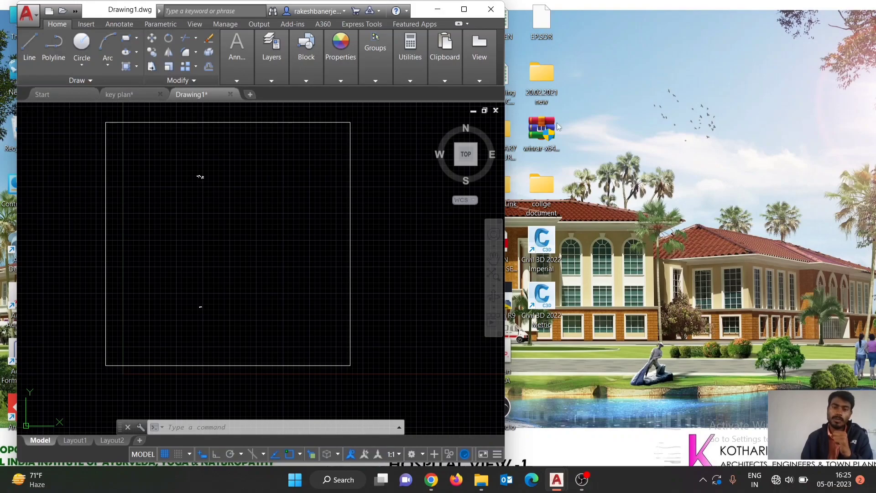
Maximize the Drawing1 AutoCAD window and zoom in on the drawing
click(467, 8)
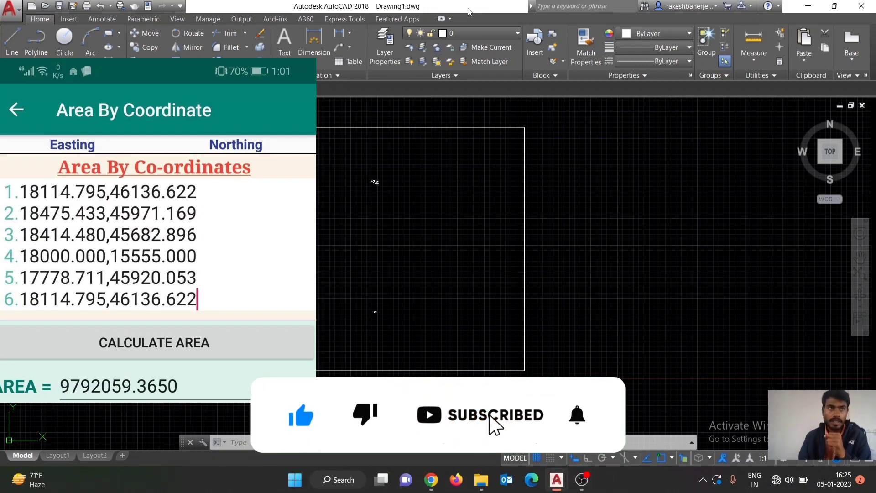
scroll(386, 193, up, 2)
scroll(403, 147, up, 1)
scroll(426, 145, up, 1)
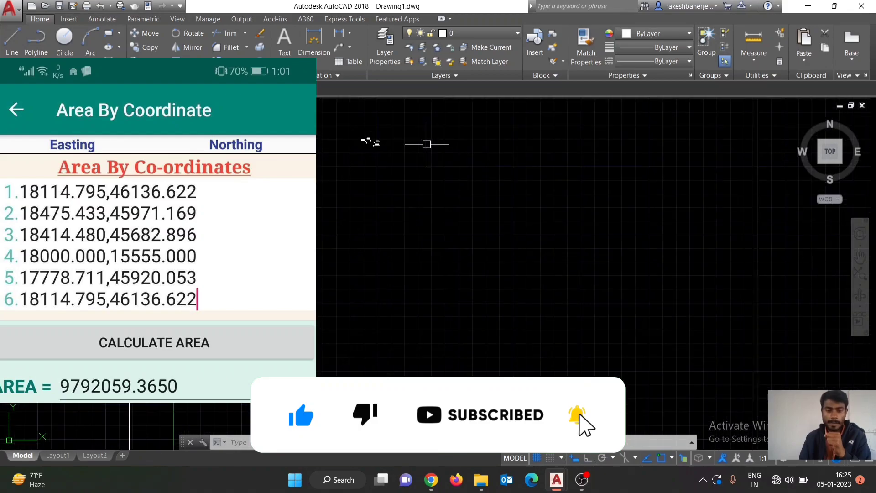
scroll(412, 237, down, 5)
scroll(399, 269, up, 5)
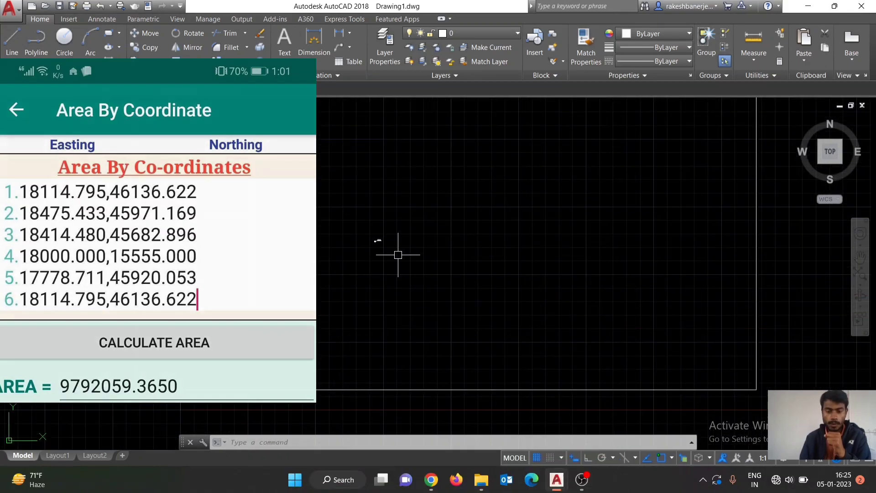
scroll(401, 247, down, 2)
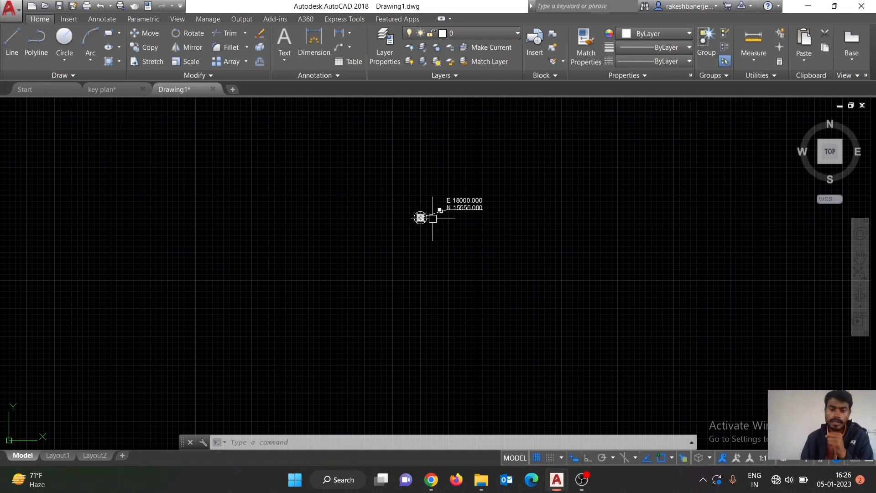
Zoom and pan to the four survey points labelled E 17778.711 to E 18475.433
scroll(426, 219, up, 3)
scroll(391, 241, up, 5)
scroll(391, 232, down, 3)
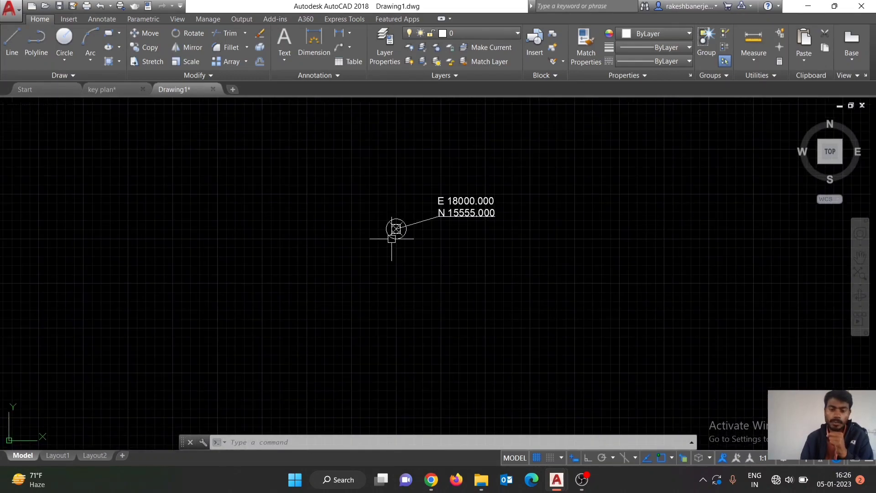
scroll(402, 223, down, 5)
mouse_move(424, 181)
middle_down()
mouse_move(409, 230)
mouse_move(391, 225)
mouse_move(403, 280)
mouse_move(416, 202)
middle_up()
scroll(403, 179, down, 4)
scroll(391, 122, up, 5)
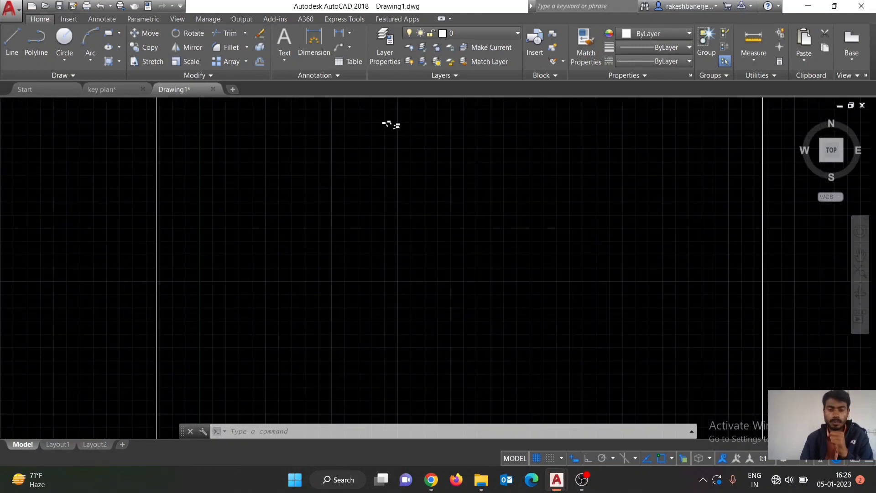
scroll(391, 121, up, 3)
scroll(365, 130, up, 5)
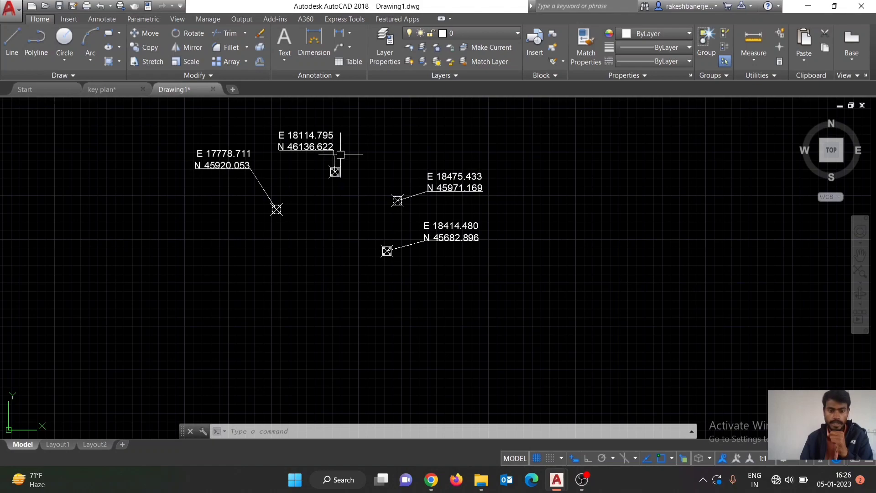
scroll(340, 154, up, 2)
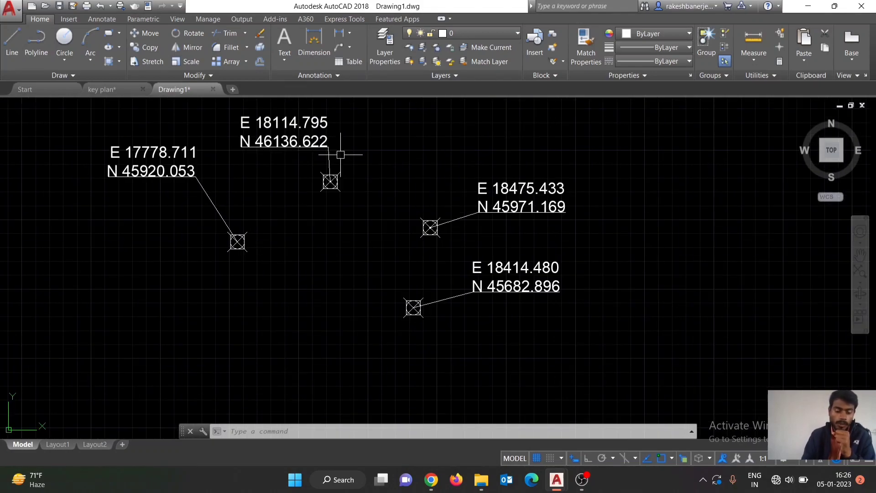
Start a circle centred at 18114.795, 46136.622, the top survey point
text(c)
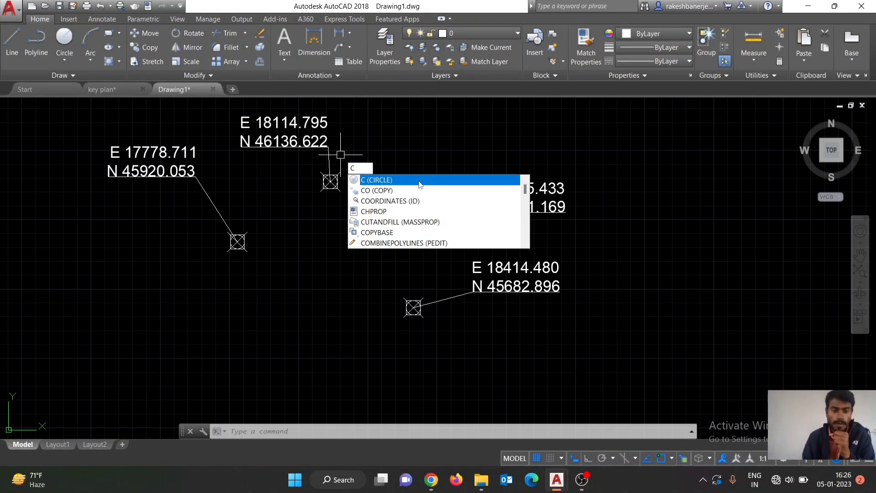
click(386, 180)
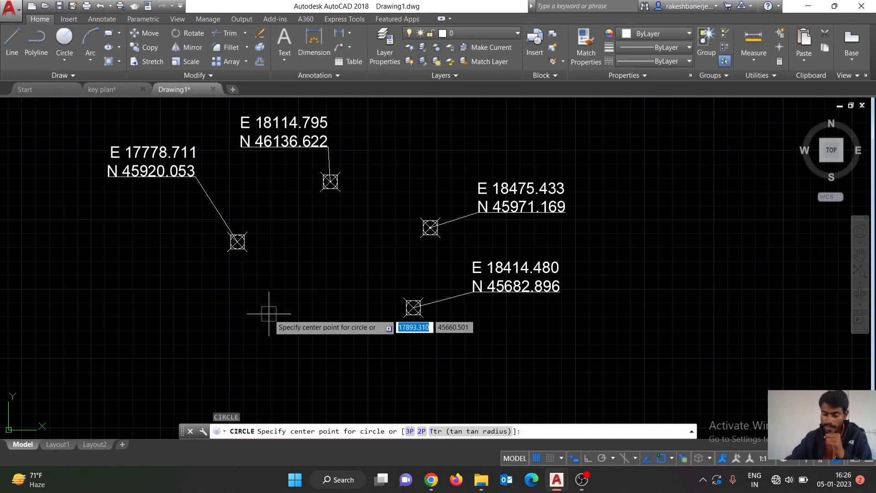
text(1)
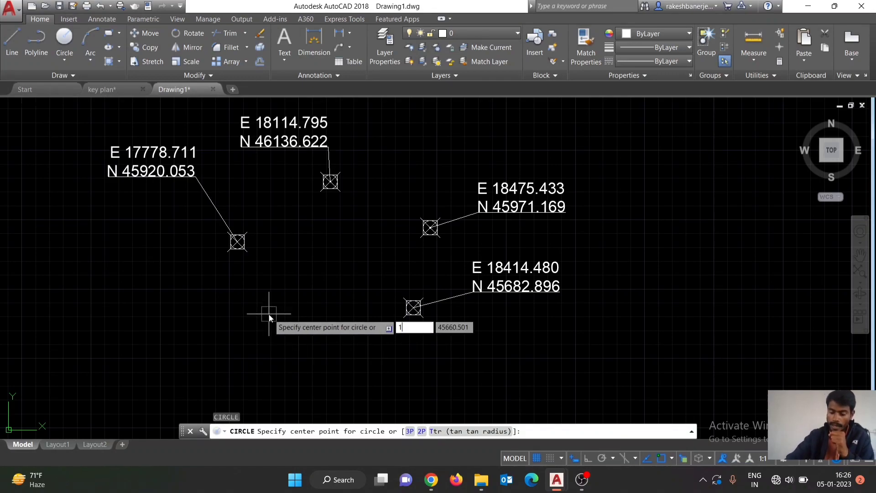
text(811)
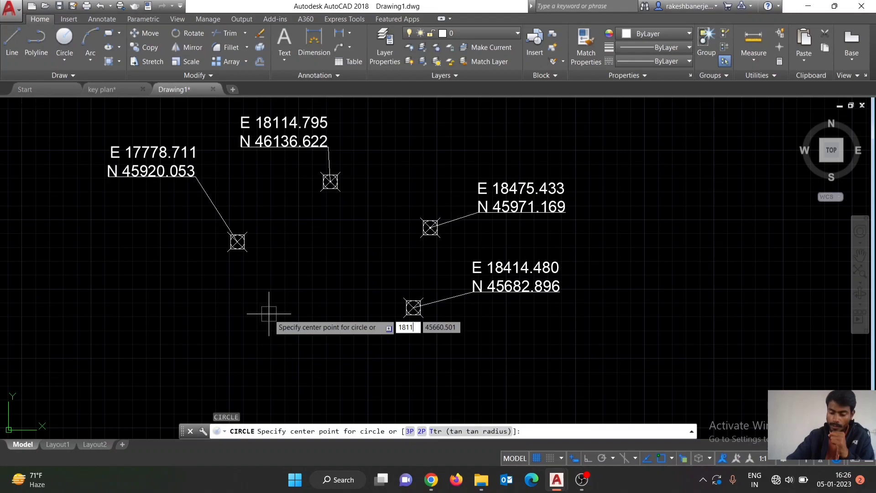
text(4.)
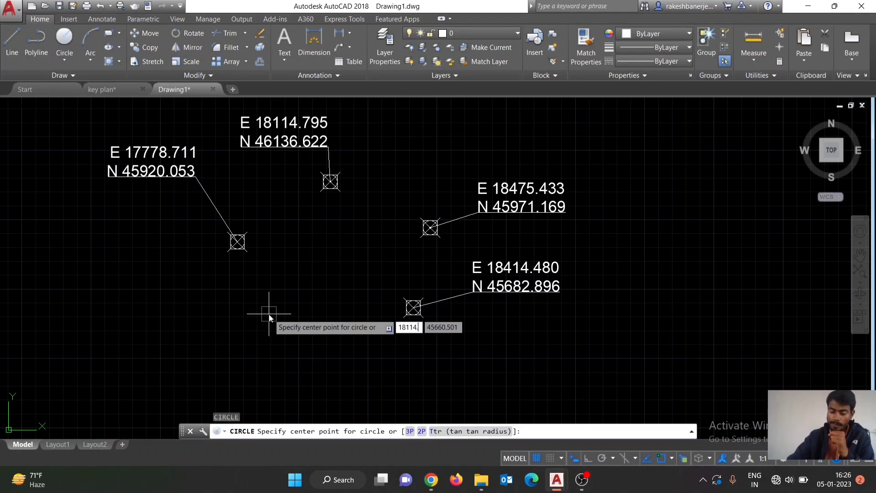
text(7)
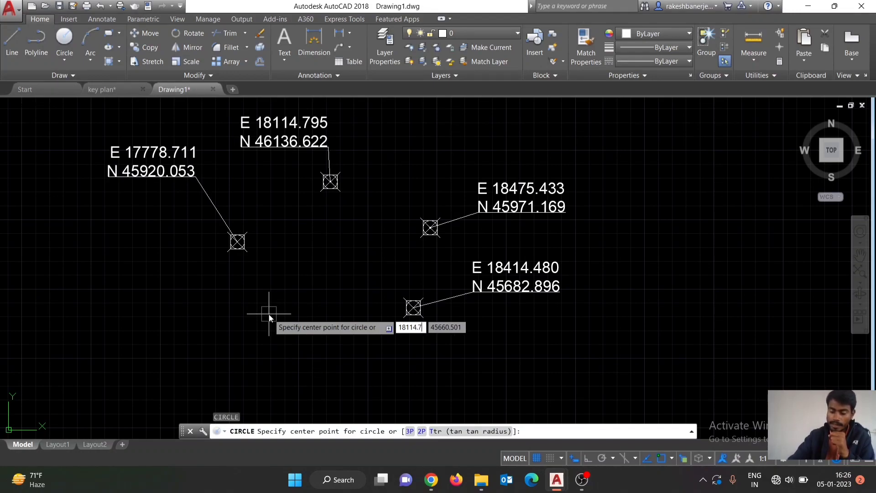
text(95)
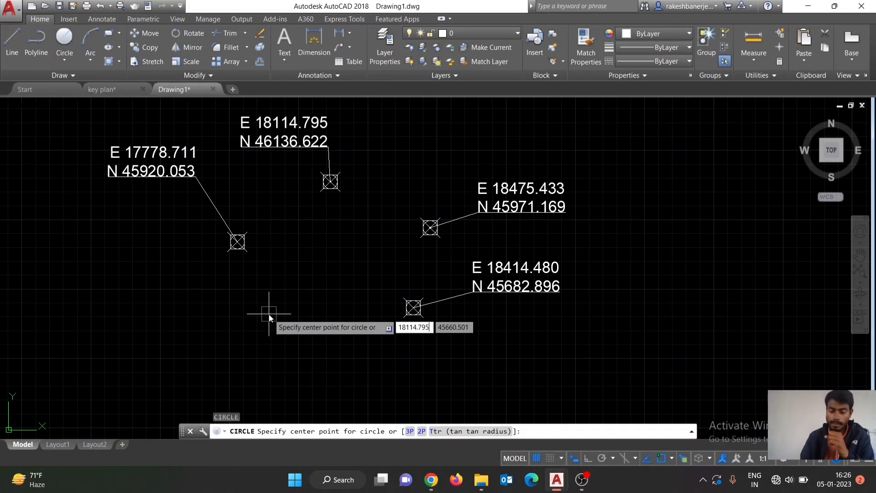
key(Tab)
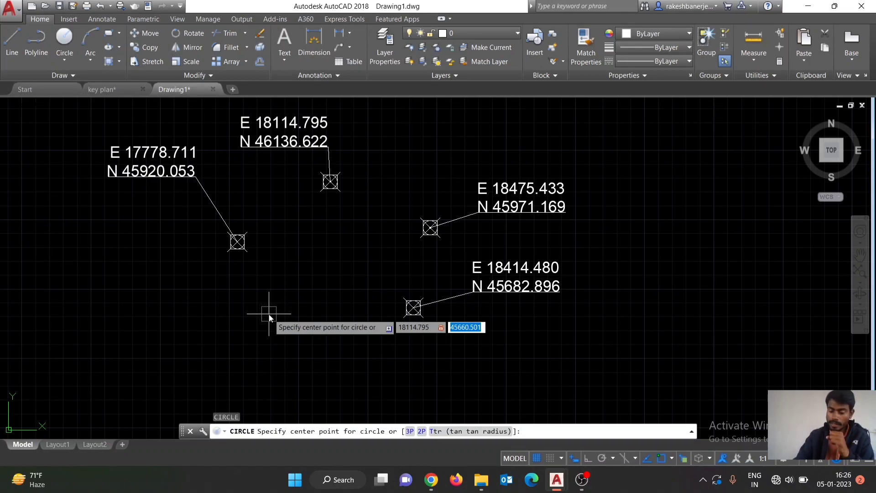
text(46)
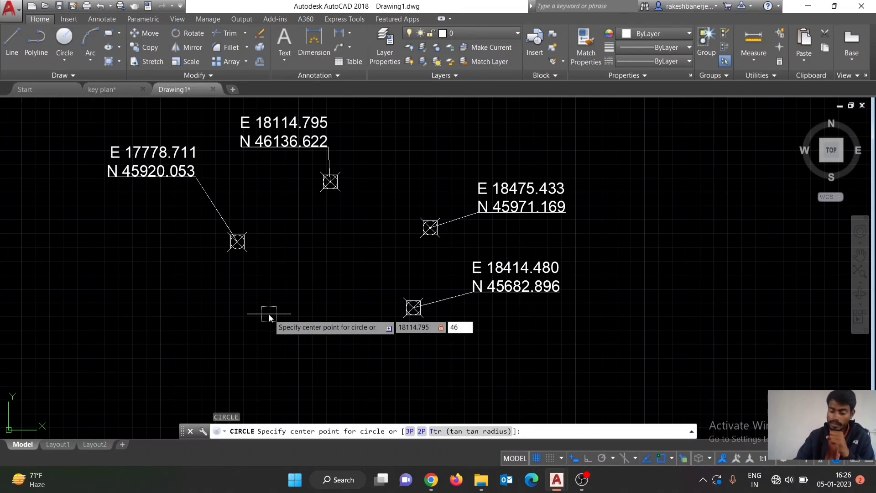
text(136.)
text(622)
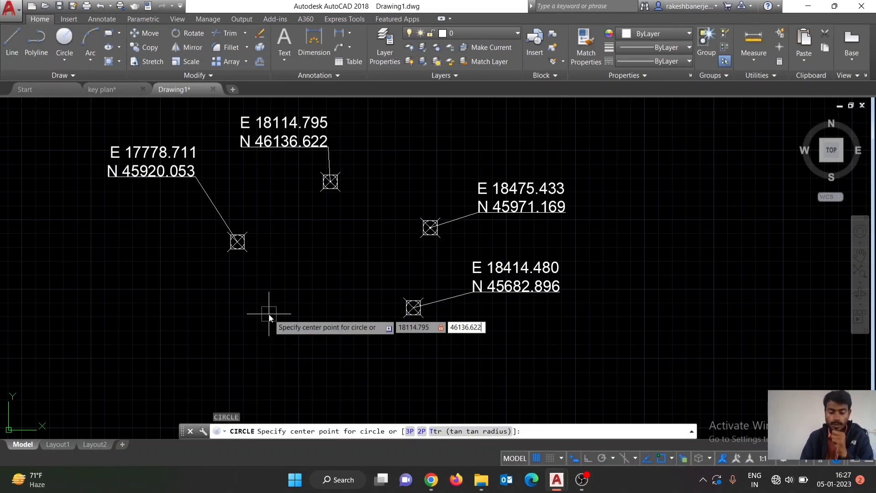
Complete the circle at 18114.795, 46136.622 with radius 5
key(Return)
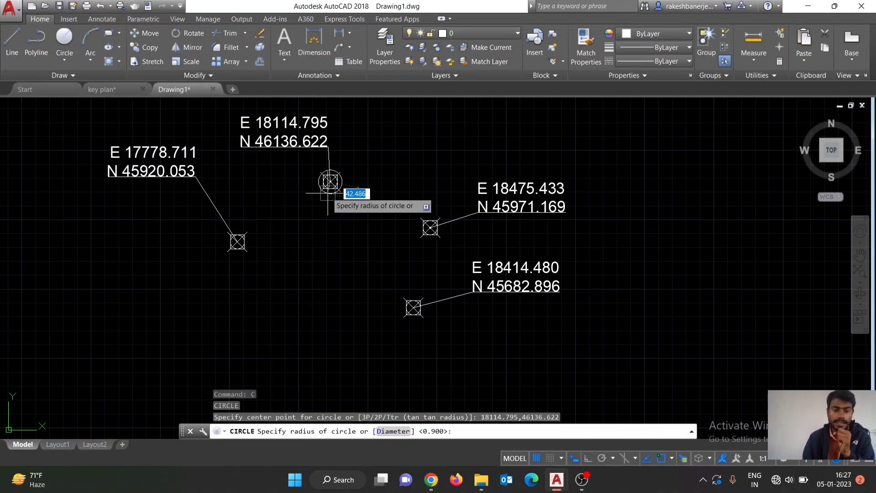
scroll(329, 180, up, 2)
scroll(329, 180, up, 5)
scroll(326, 188, up, 2)
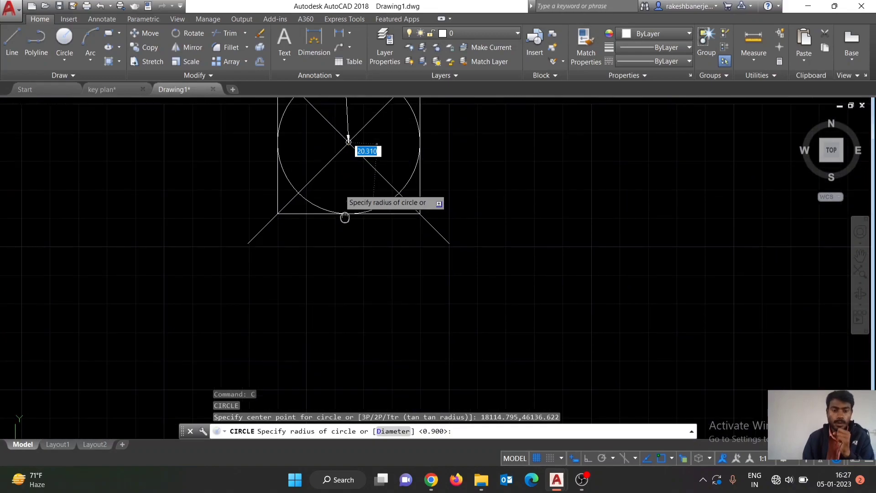
middle_drag(336, 187, 364, 256)
scroll(358, 219, up, 4)
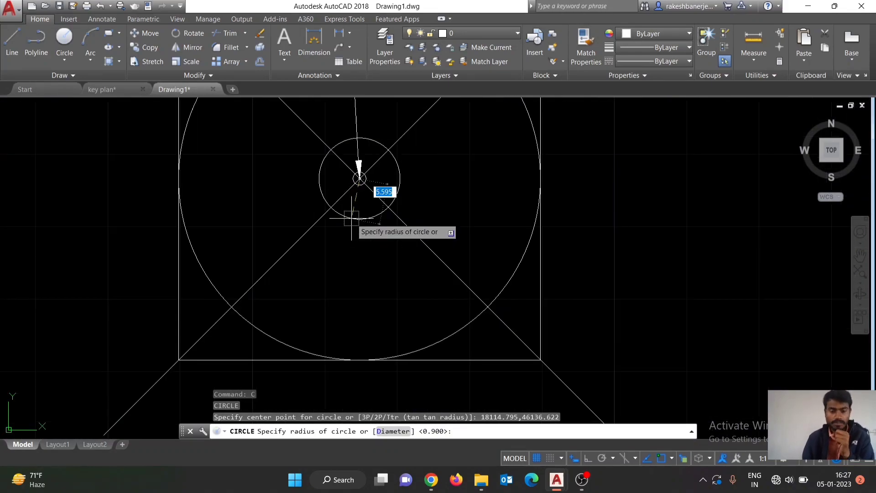
scroll(356, 219, up, 2)
mouse_move(355, 219)
middle_down()
mouse_move(356, 210)
mouse_move(368, 264)
middle_up()
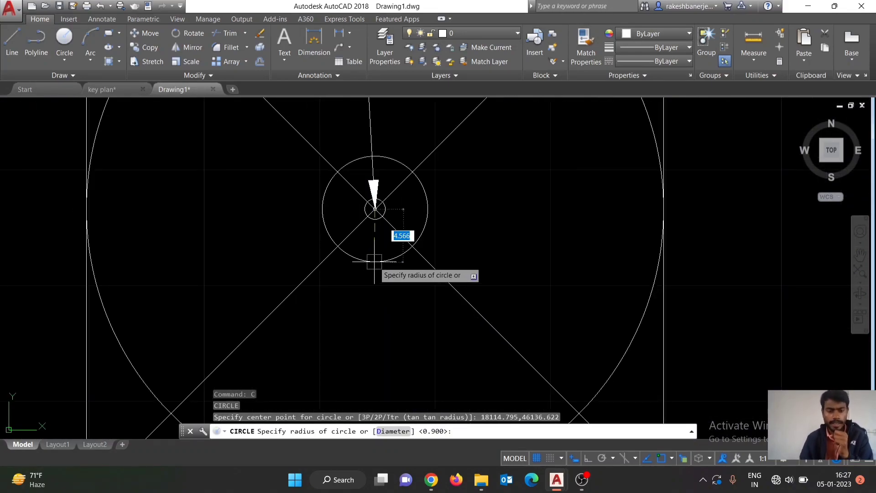
scroll(412, 314, down, 2)
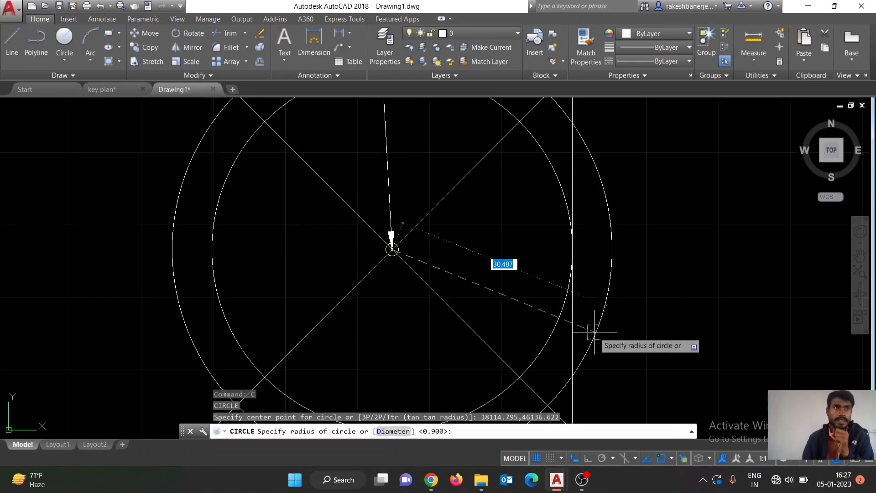
mouse_move(590, 333)
middle_down()
mouse_move(576, 336)
mouse_move(549, 321)
middle_up()
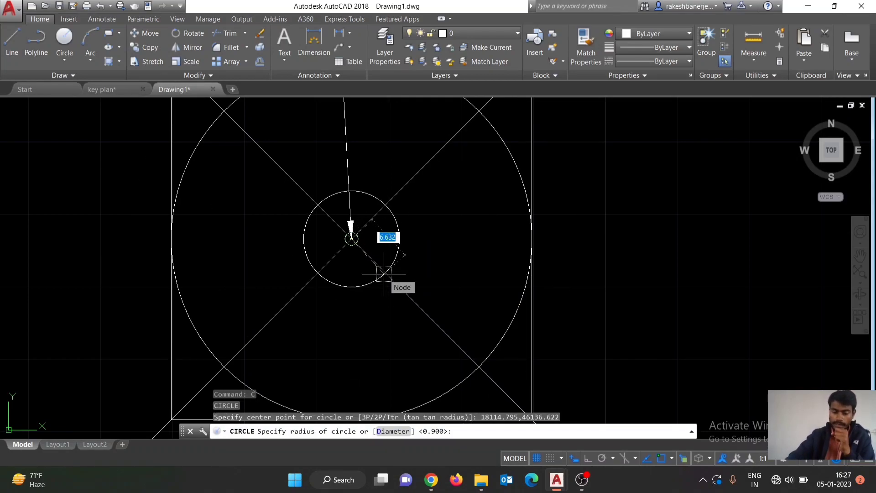
text(5.)
key(Return)
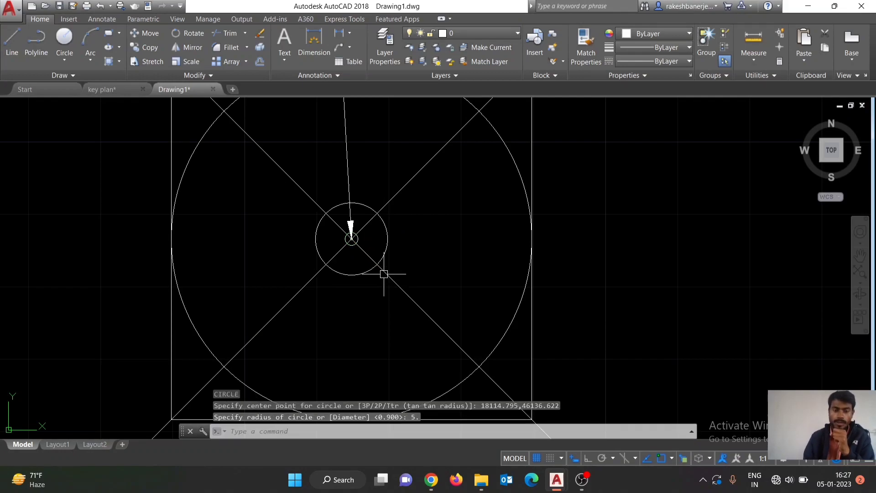
Set the radius-5 circle's colour to Green
click(387, 236)
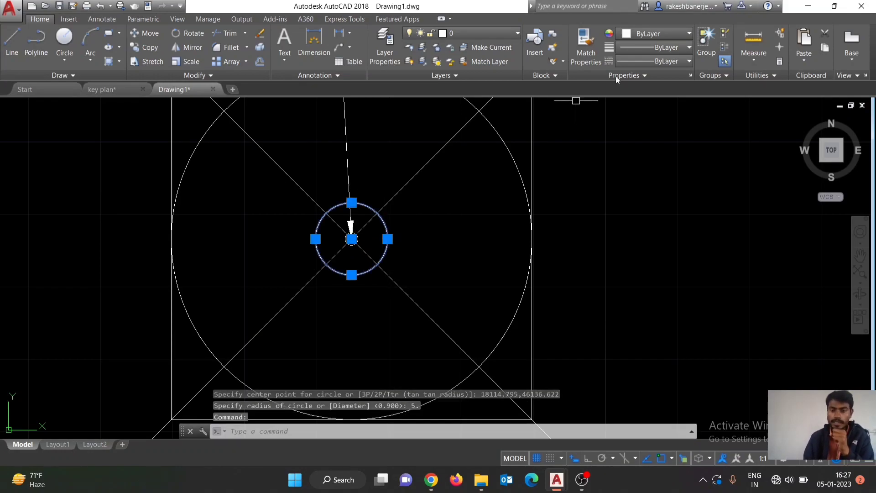
click(653, 38)
click(651, 149)
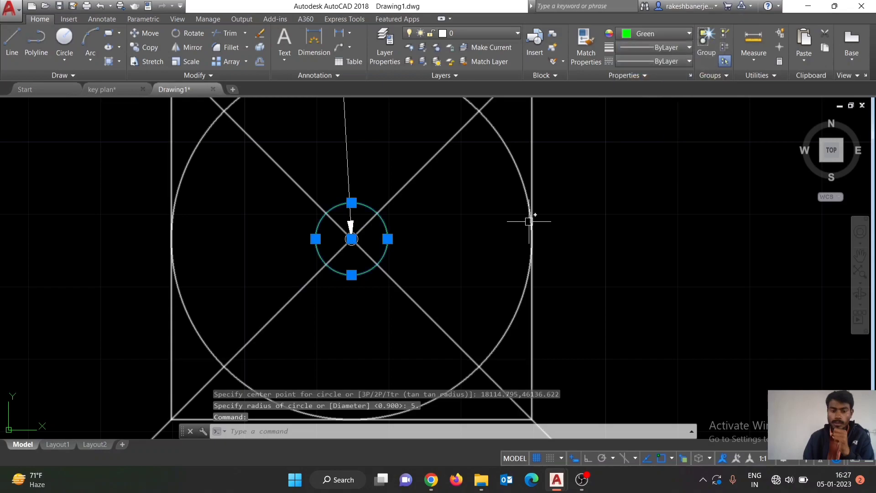
key(Escape)
key(Escape)
key(Escape)
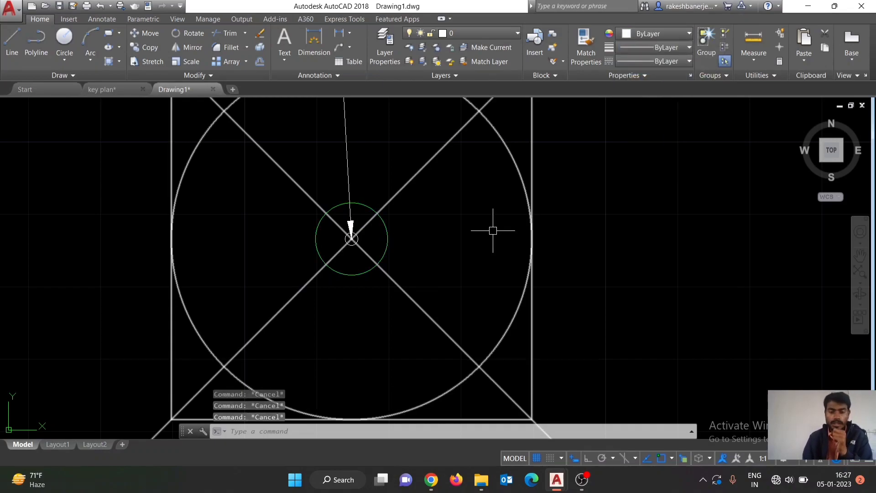
Zoom out until all four labelled survey points and markers are visible together
scroll(459, 238, down, 5)
scroll(380, 248, down, 4)
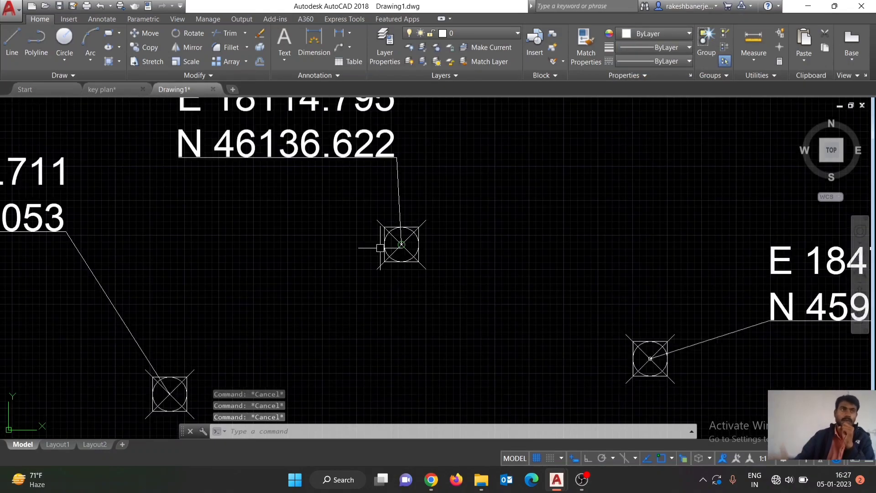
scroll(380, 248, down, 2)
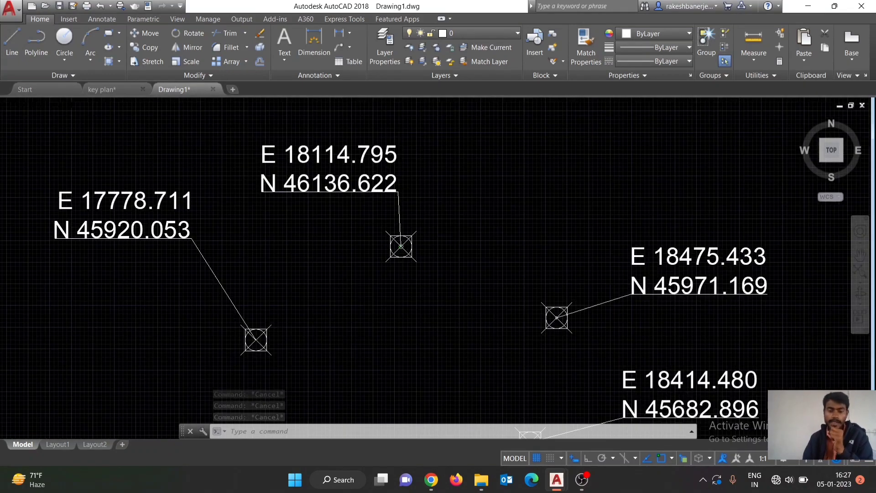
scroll(397, 246, down, 2)
scroll(440, 191, down, 2)
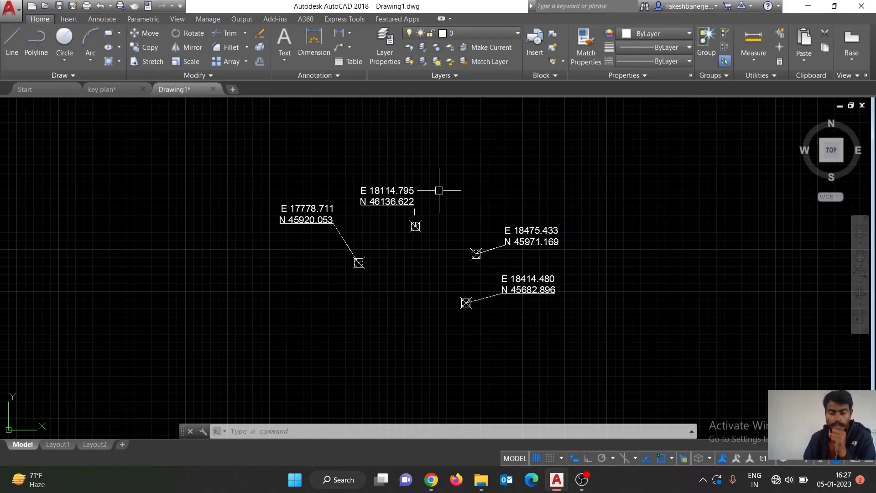
scroll(438, 191, down, 3)
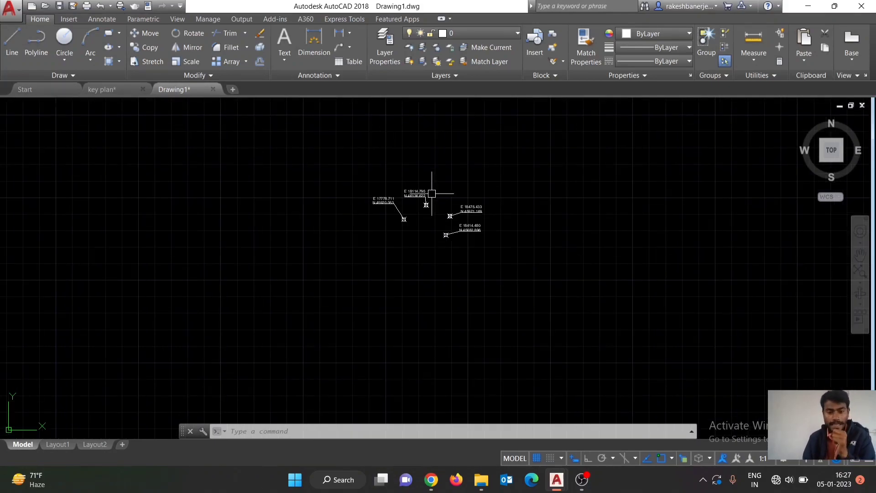
scroll(439, 190, down, 3)
scroll(430, 195, up, 2)
scroll(438, 179, up, 3)
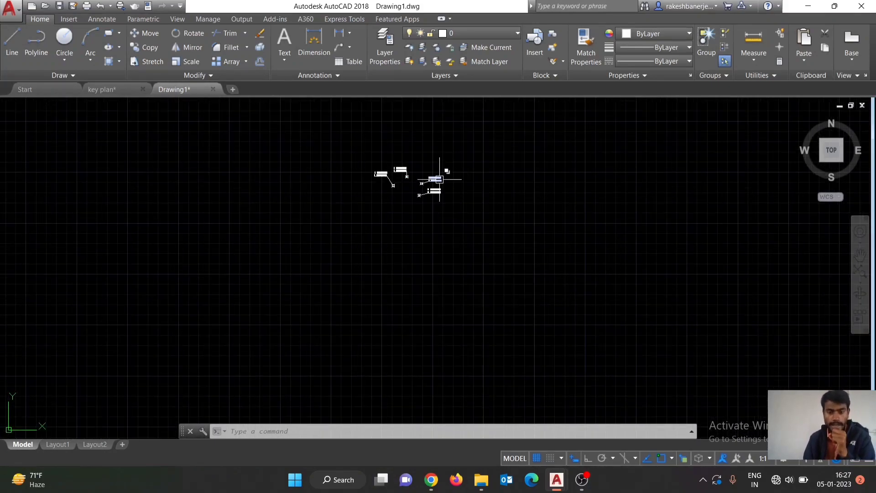
scroll(412, 187, up, 3)
scroll(380, 173, up, 6)
scroll(380, 173, up, 5)
scroll(389, 175, up, 5)
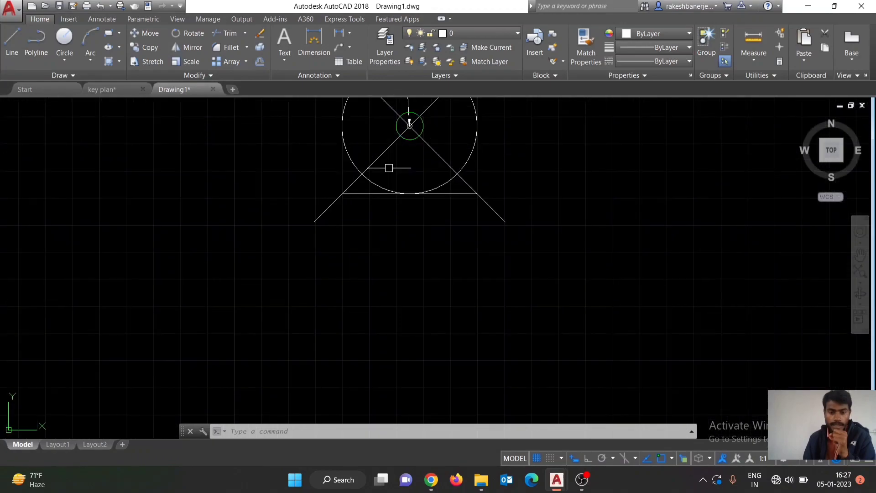
scroll(389, 173, down, 10)
scroll(387, 168, down, 3)
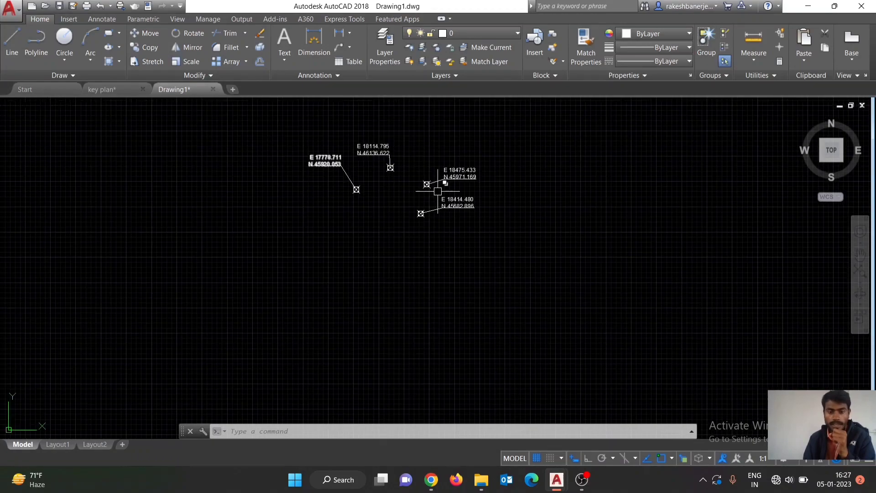
Start a PLINE at the E 17778.711 survey point
text(pl)
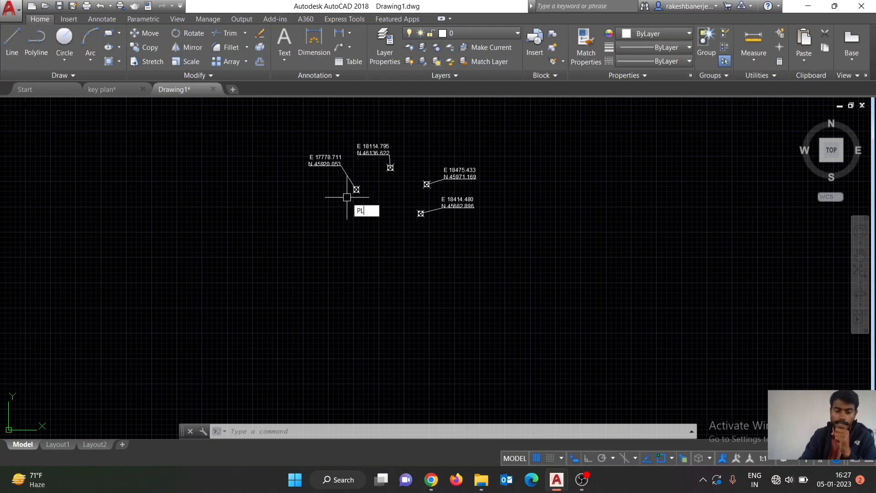
key(Return)
key(Escape)
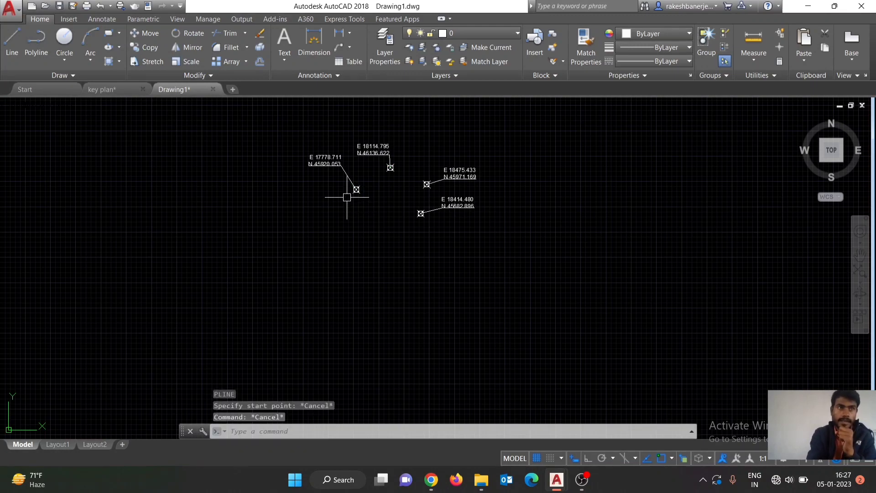
text(pl)
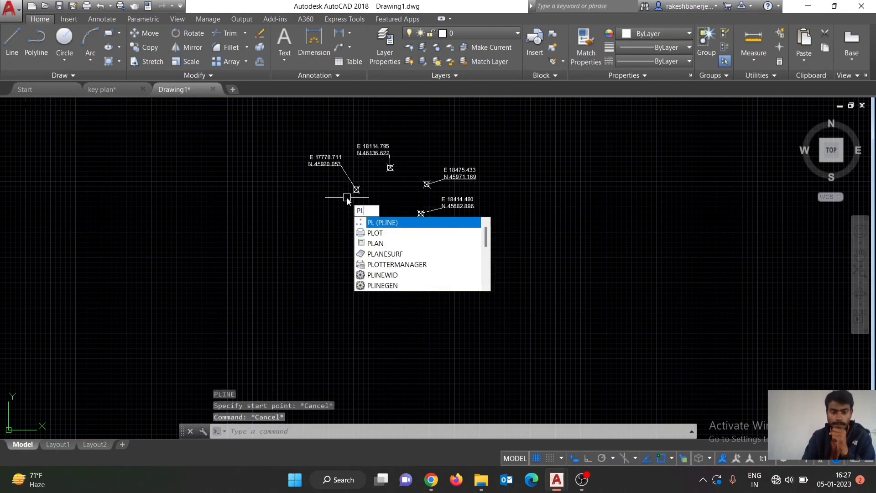
key(Return)
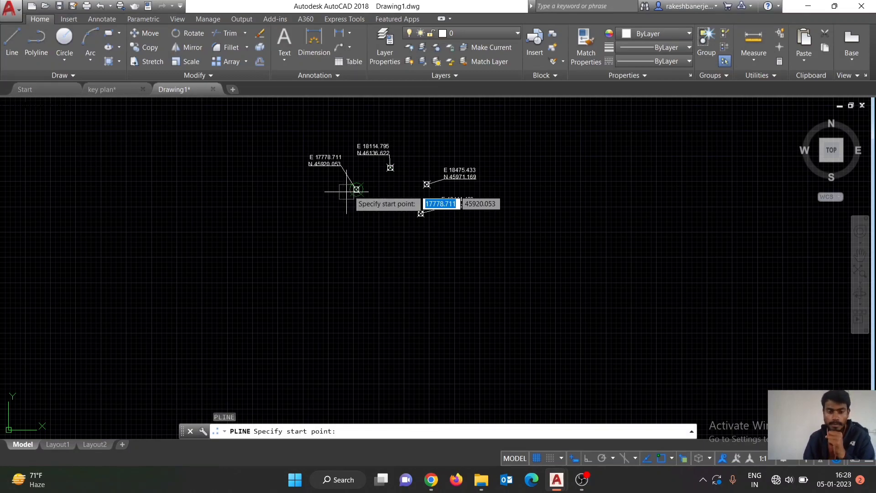
scroll(355, 190, up, 2)
scroll(364, 188, up, 3)
scroll(372, 189, up, 3)
scroll(383, 195, up, 2)
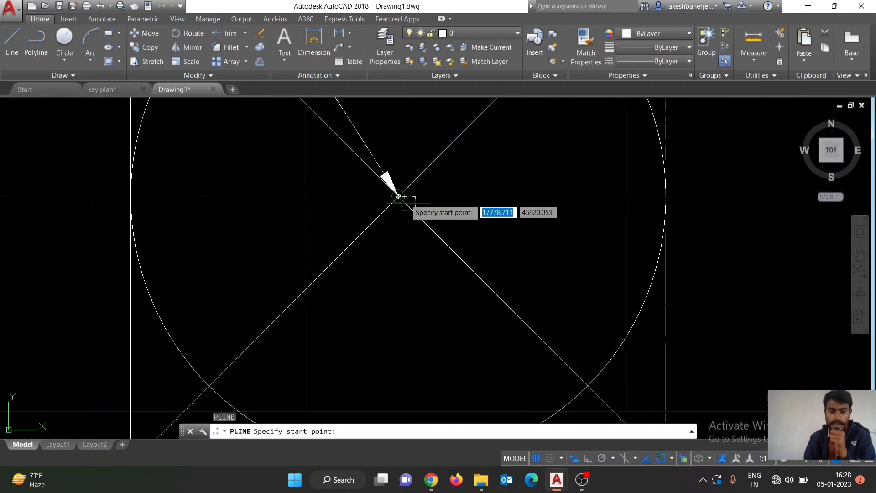
scroll(397, 197, up, 2)
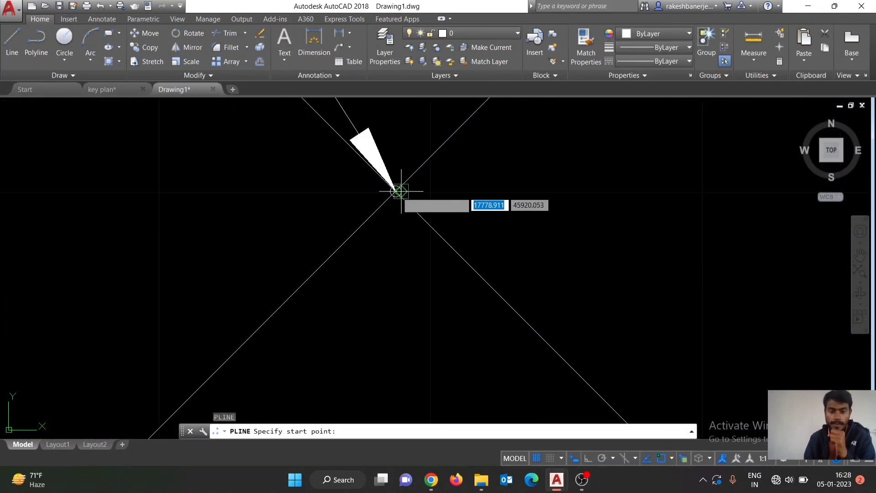
click(395, 191)
Add polyline vertices at the E 18114.795 and E 18475.433 survey points
scroll(279, 268, down, 3)
scroll(274, 282, down, 3)
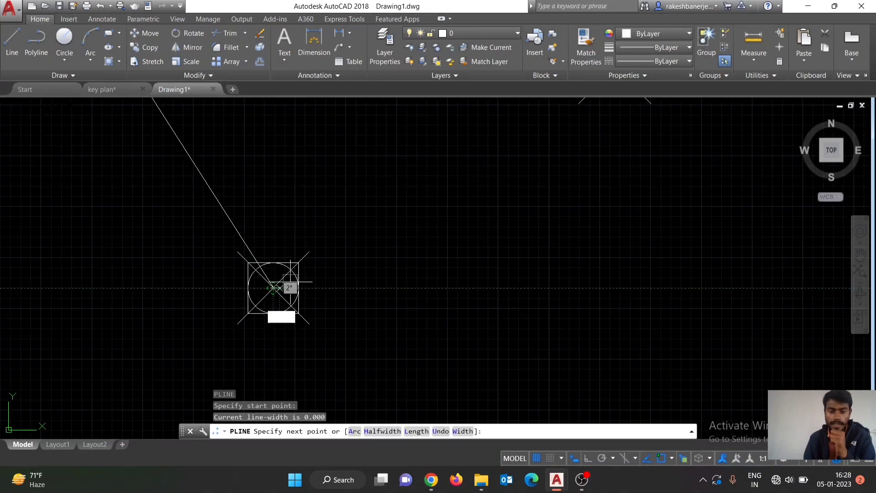
mouse_move(485, 151)
middle_down()
mouse_move(333, 269)
mouse_move(295, 287)
middle_up()
scroll(295, 287, down, 2)
click(376, 231)
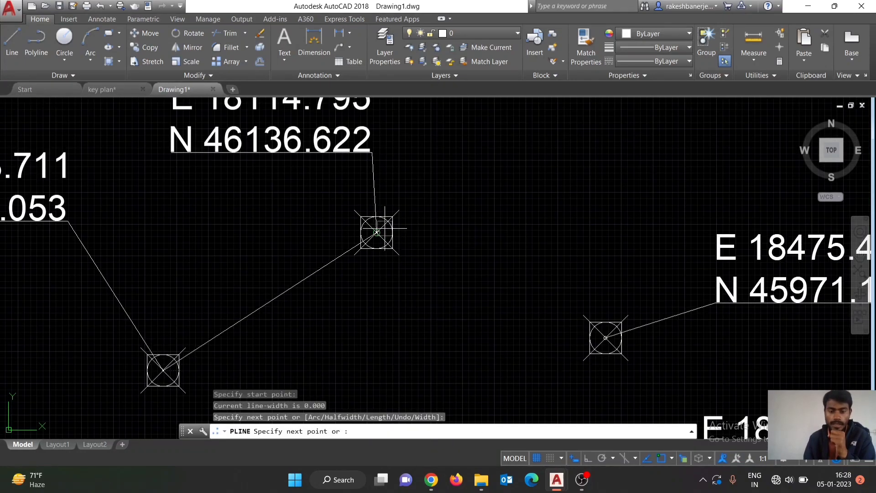
click(605, 338)
Zoom around the E 18000.000 label and end the polyline command
scroll(378, 132, down, 5)
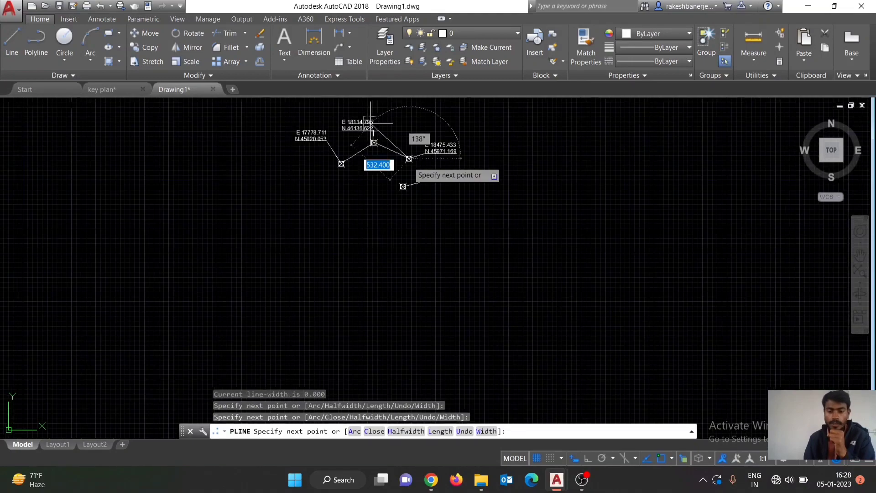
scroll(441, 140, down, 10)
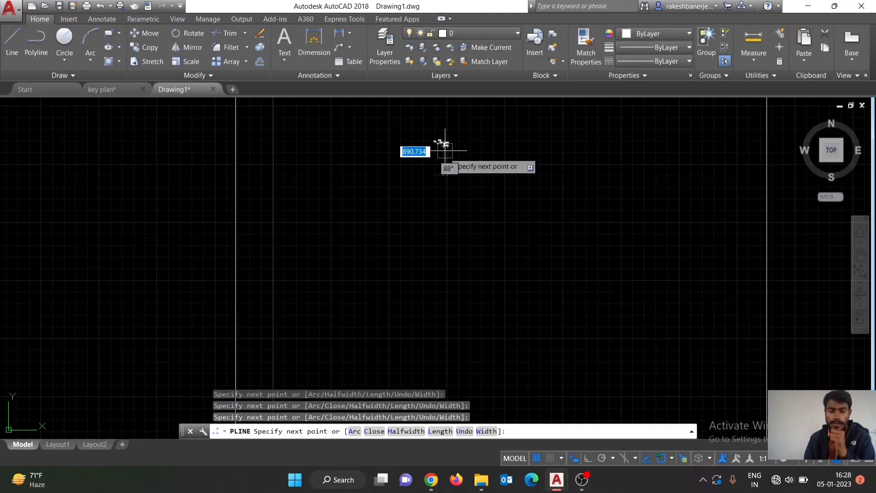
scroll(448, 151, down, 5)
scroll(439, 263, up, 8)
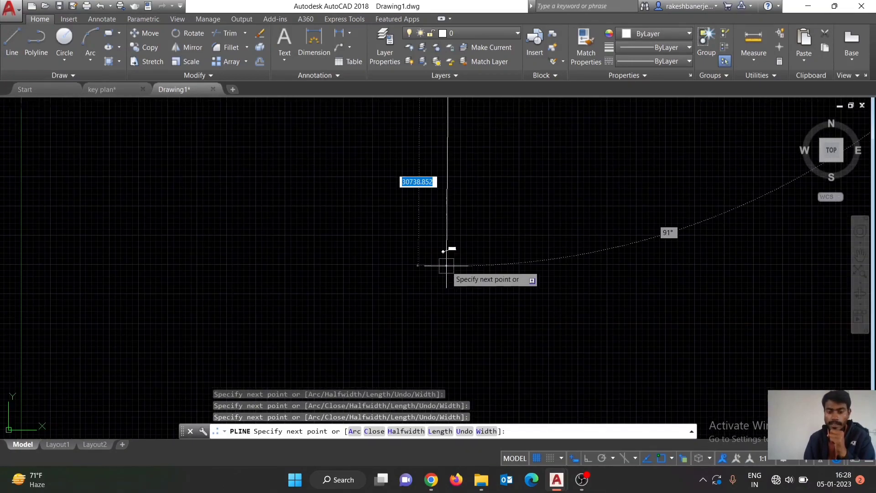
scroll(453, 233, up, 2)
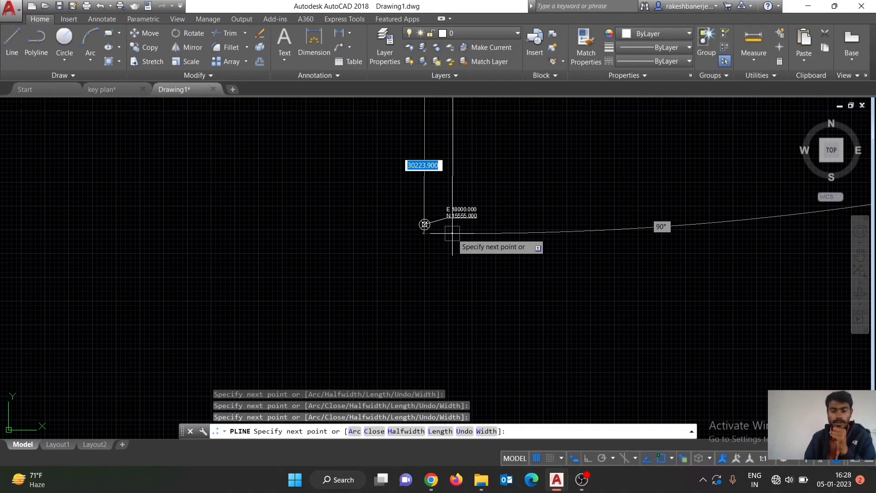
scroll(453, 230, up, 2)
scroll(470, 219, up, 1)
scroll(506, 210, up, 5)
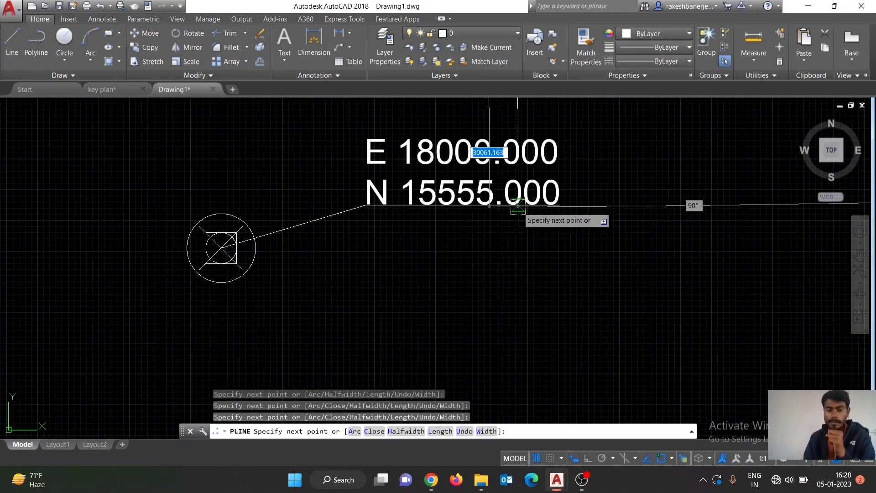
middle_drag(518, 208, 497, 280)
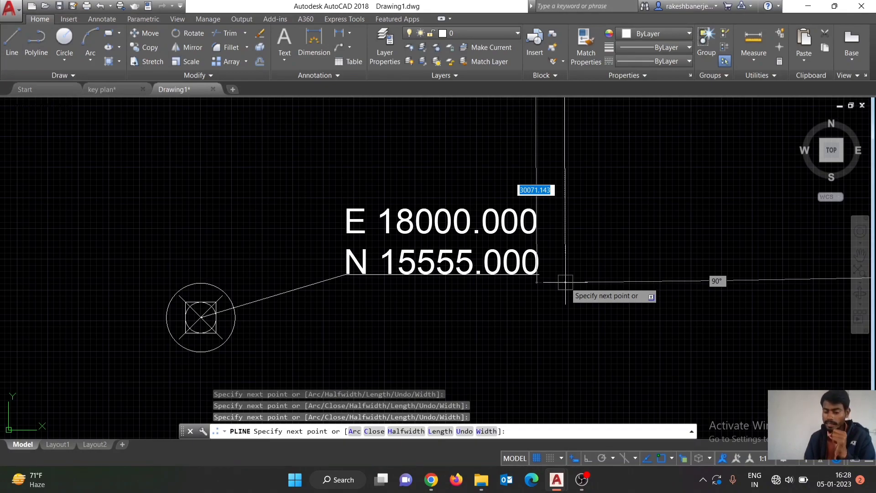
scroll(537, 277, down, 2)
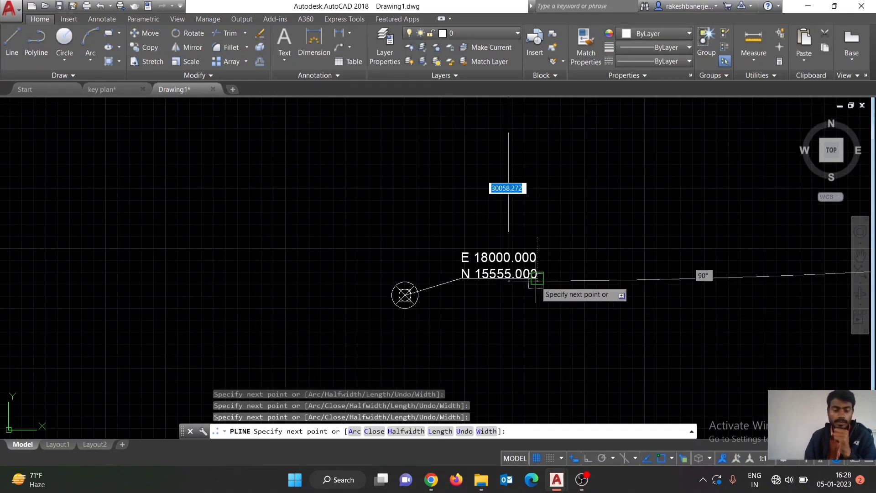
key(Escape)
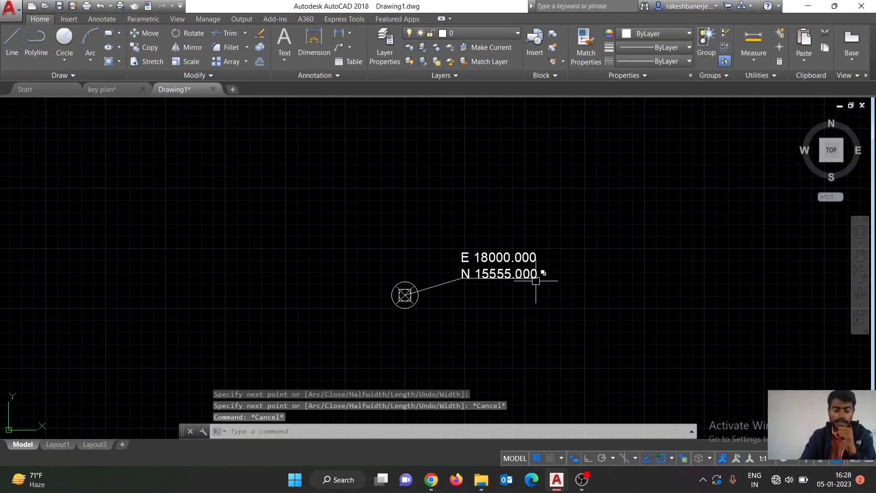
text(u)
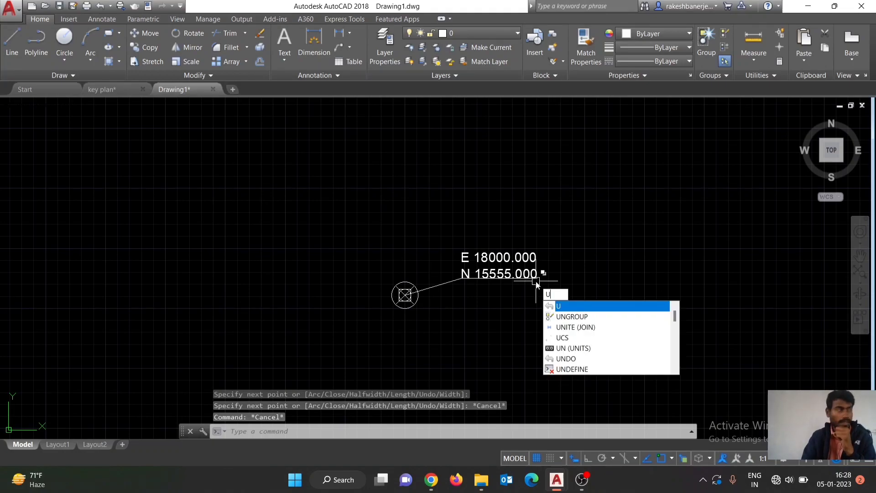
key(Return)
text(u)
key(Return)
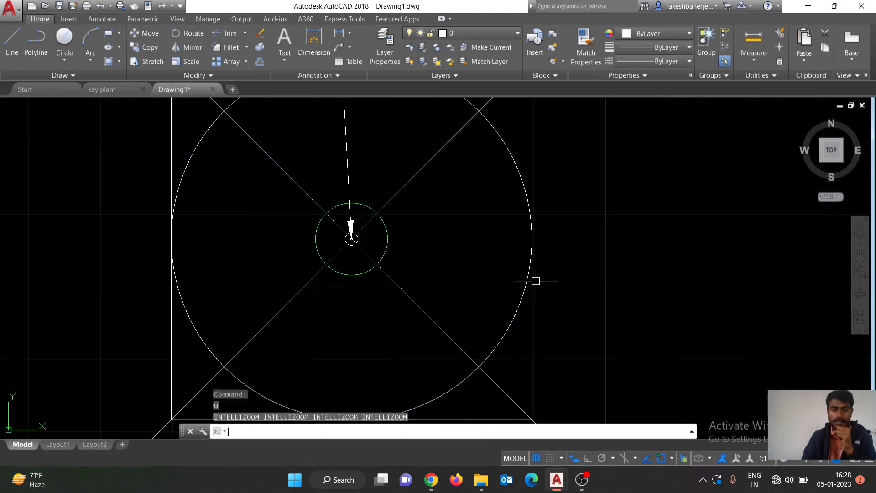
text(u)
key(Return)
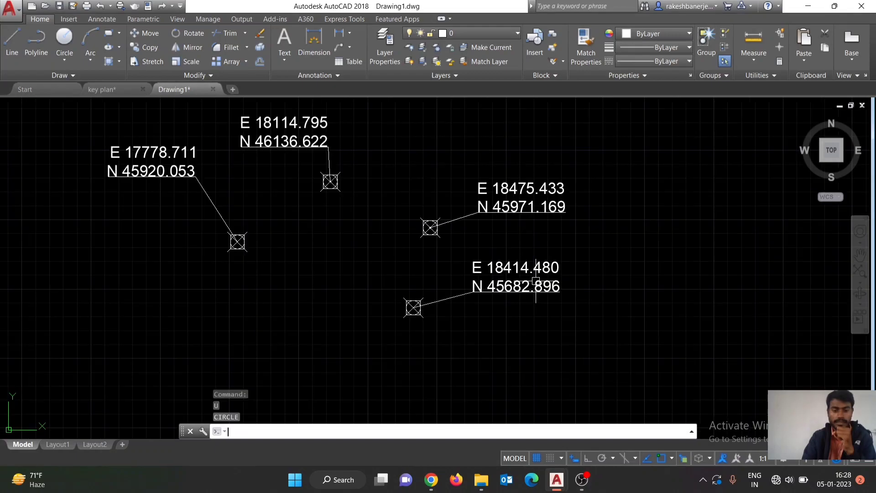
text(u)
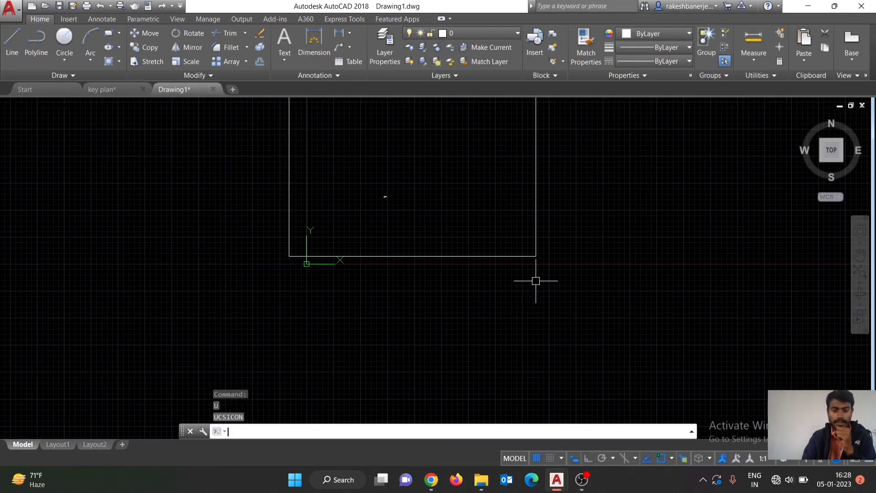
key(Return)
text(u)
key(Return)
text(u)
key(Return)
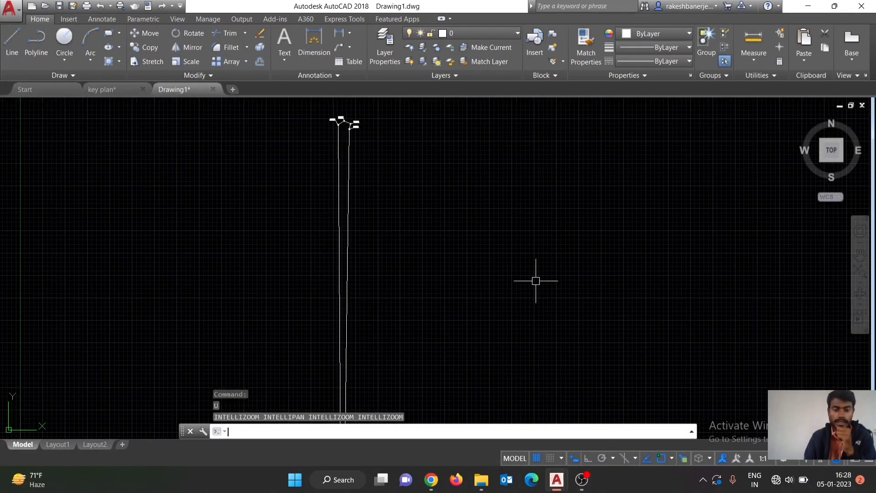
scroll(341, 210, up, 3)
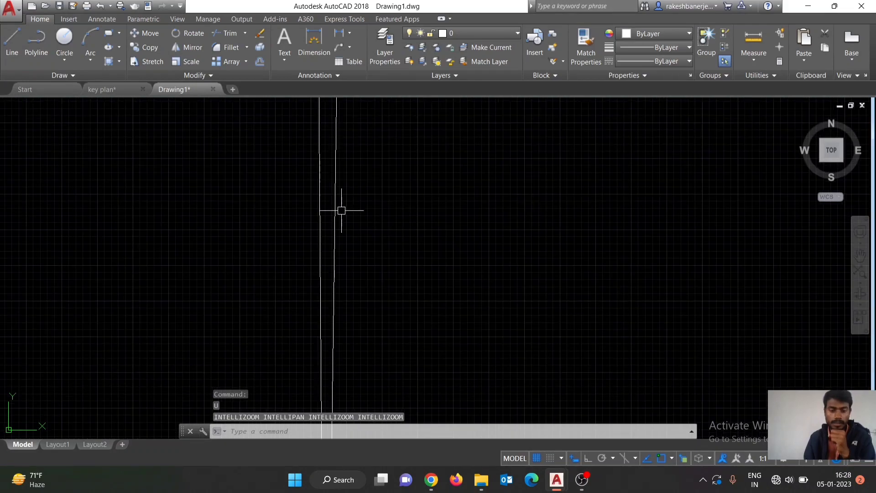
scroll(341, 210, down, 1)
scroll(336, 196, down, 2)
mouse_move(347, 274)
middle_down()
mouse_move(370, 300)
mouse_move(417, 217)
middle_up()
scroll(411, 368, up, 2)
scroll(322, 377, up, 2)
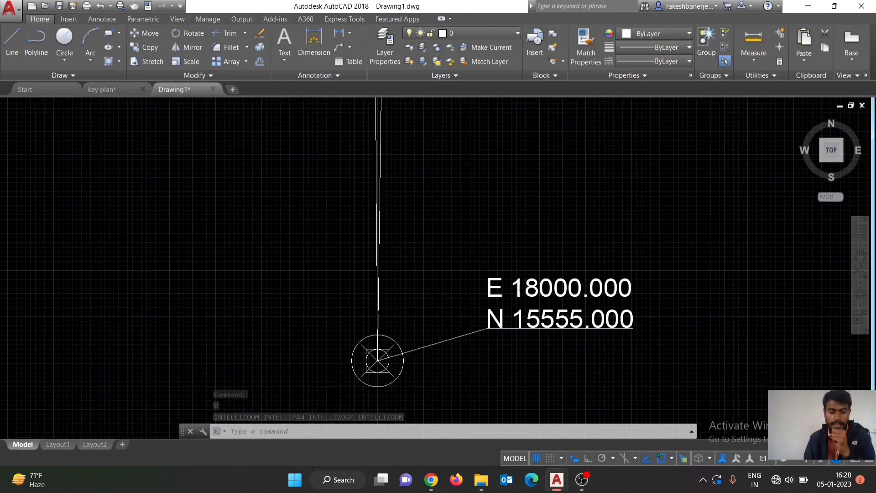
scroll(505, 348, up, 3)
scroll(538, 342, up, 5)
scroll(398, 343, down, 10)
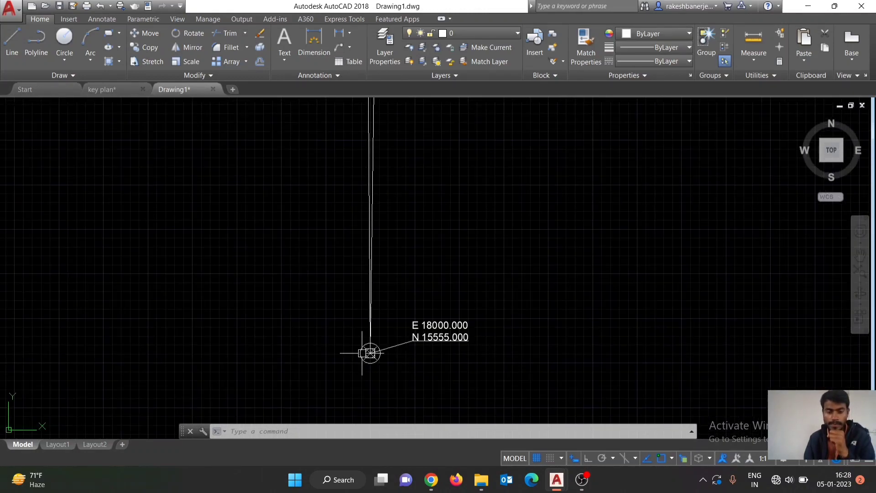
scroll(370, 352, down, 1)
scroll(360, 196, down, 1)
scroll(347, 255, up, 2)
middle_drag(325, 317, 328, 231)
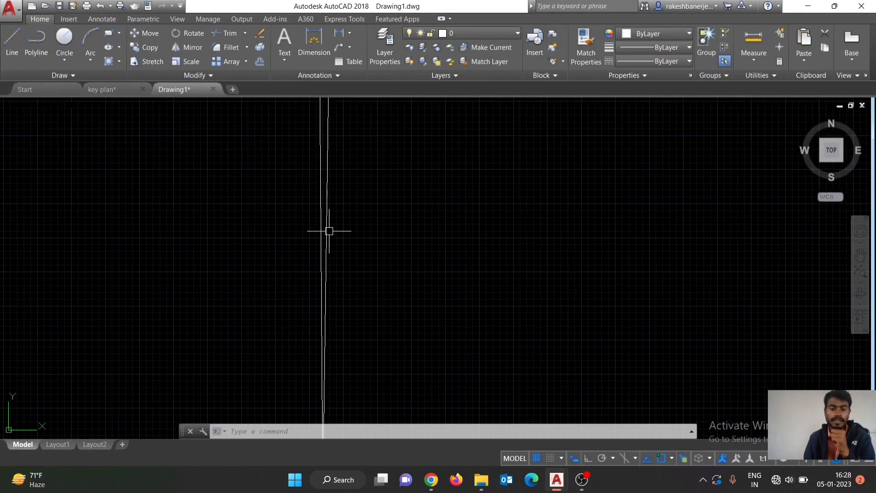
scroll(360, 205, up, 3)
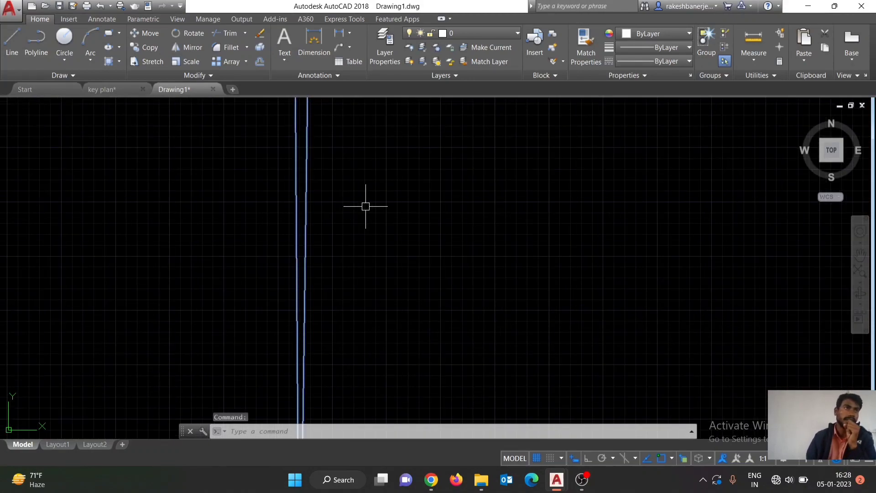
Cancel a stray command and pan to bring the polyline's top end into view
text(l)
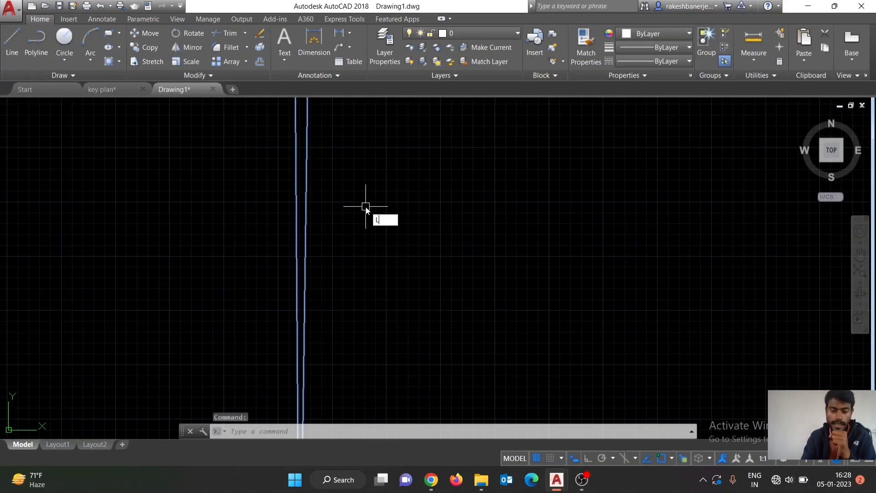
key(Escape)
scroll(366, 206, down, 2)
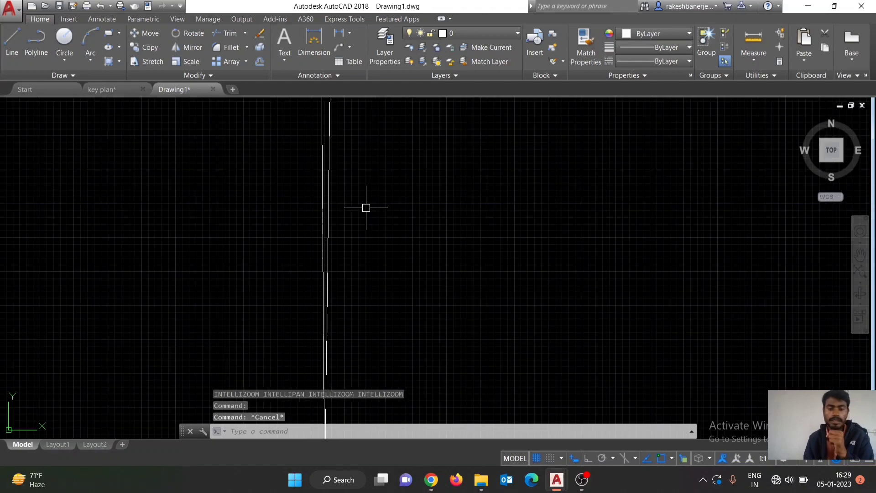
scroll(366, 210, down, 2)
mouse_move(366, 225)
middle_down()
mouse_move(337, 255)
mouse_move(313, 303)
middle_up()
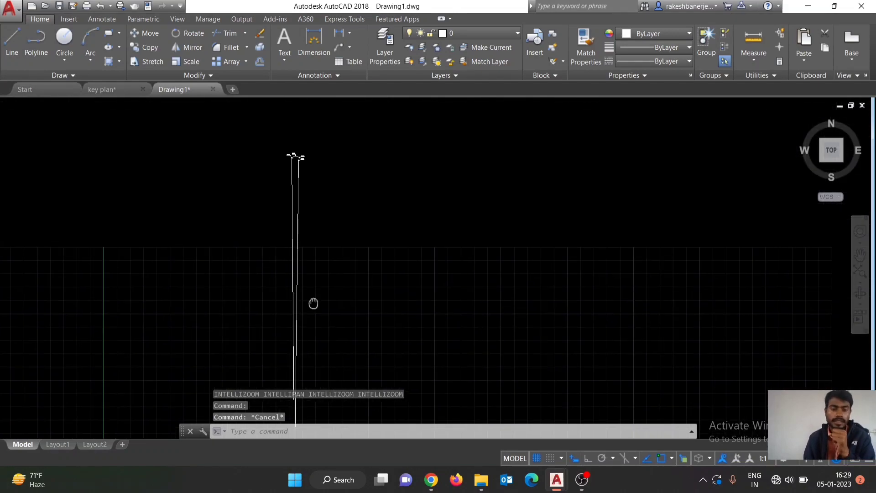
scroll(291, 203, up, 5)
List the closed polyline and copy its reported area 9792059.365
click(299, 206)
text(l)
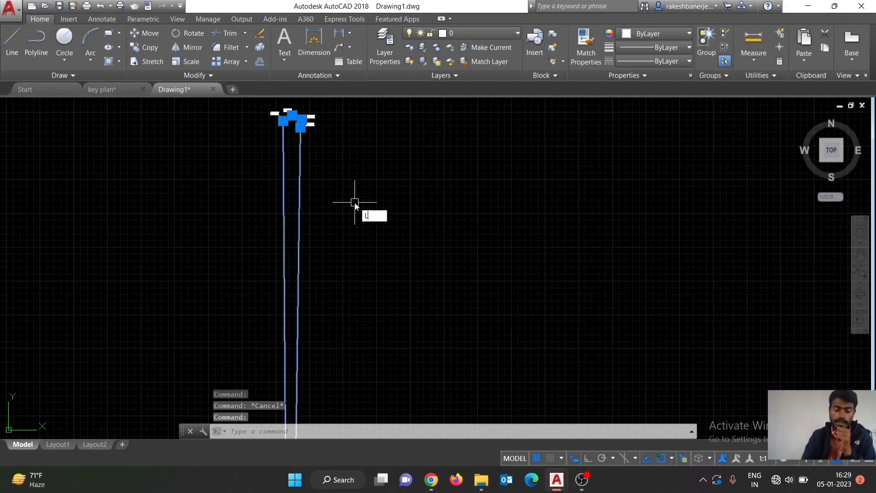
key(Return)
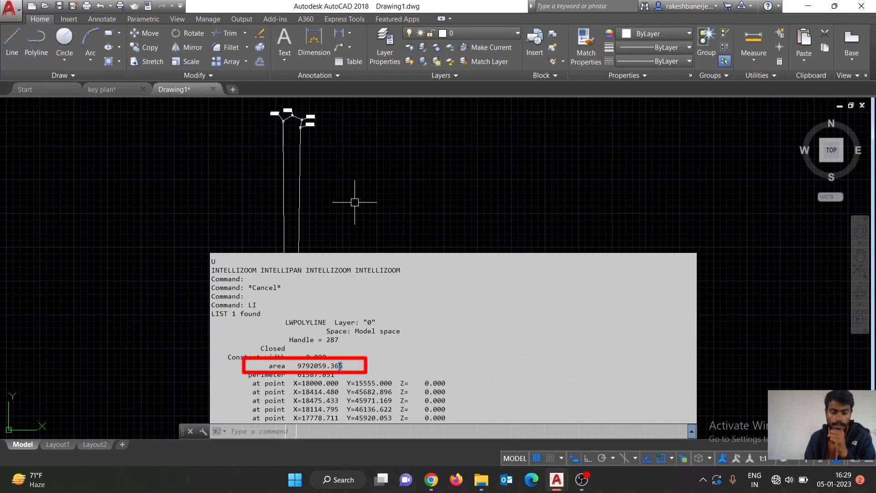
right_click(304, 367)
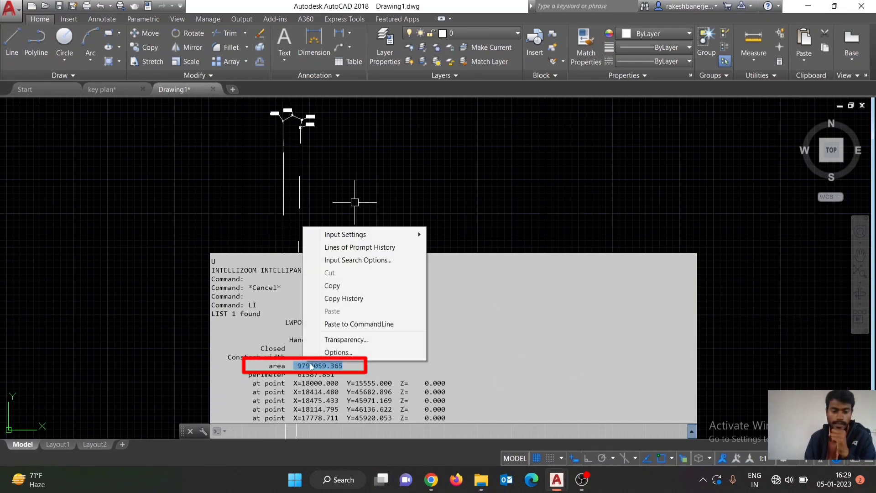
click(354, 288)
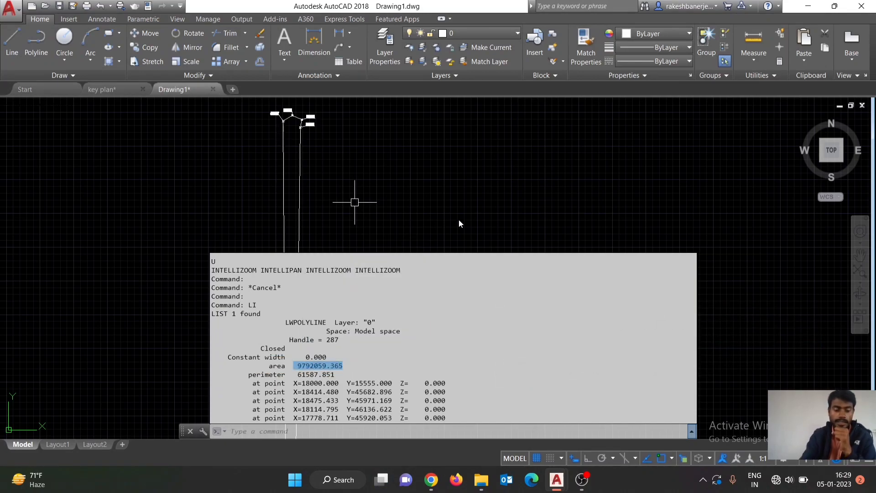
key(Escape)
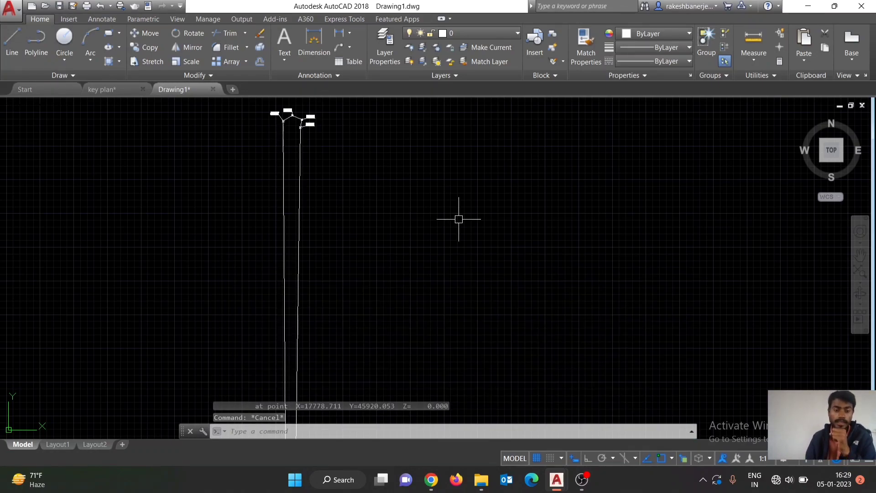
scroll(459, 217, down, 4)
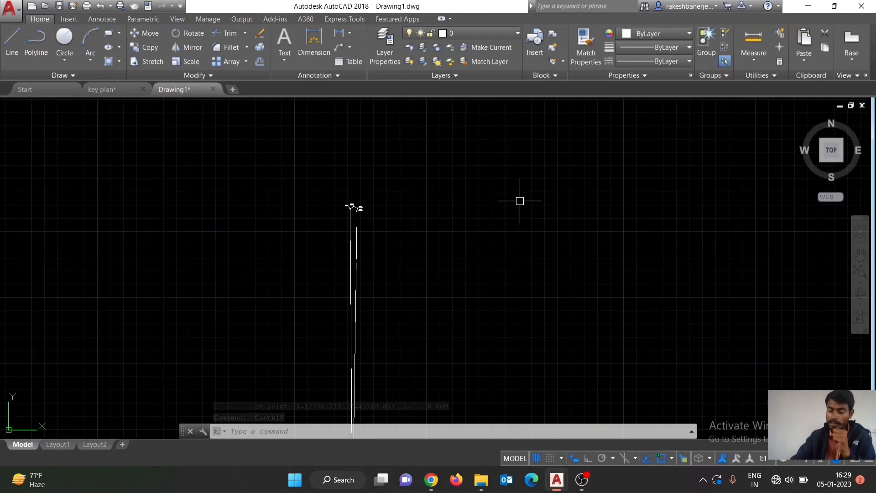
scroll(410, 218, up, 7)
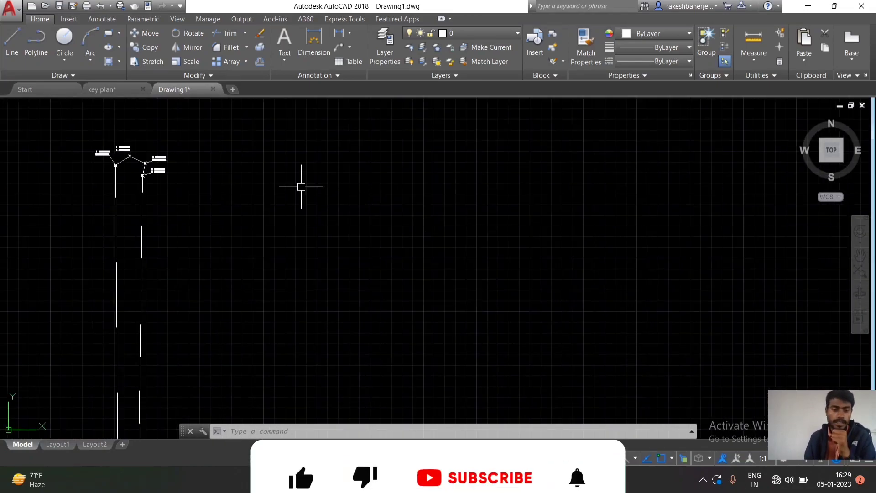
middle_drag(280, 187, 371, 196)
scroll(270, 192, up, 5)
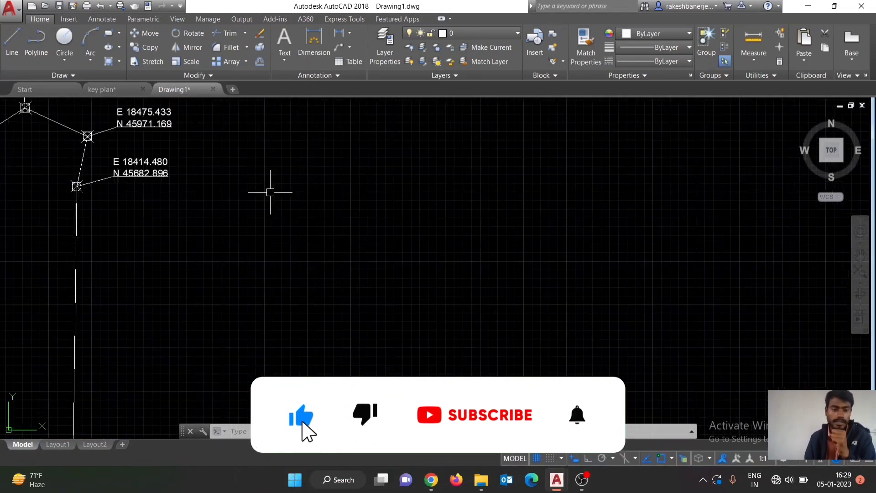
mouse_move(277, 190)
middle_down()
mouse_move(583, 179)
mouse_move(466, 199)
middle_up()
scroll(557, 184, down, 5)
scroll(435, 214, up, 4)
scroll(432, 212, up, 2)
scroll(319, 210, down, 4)
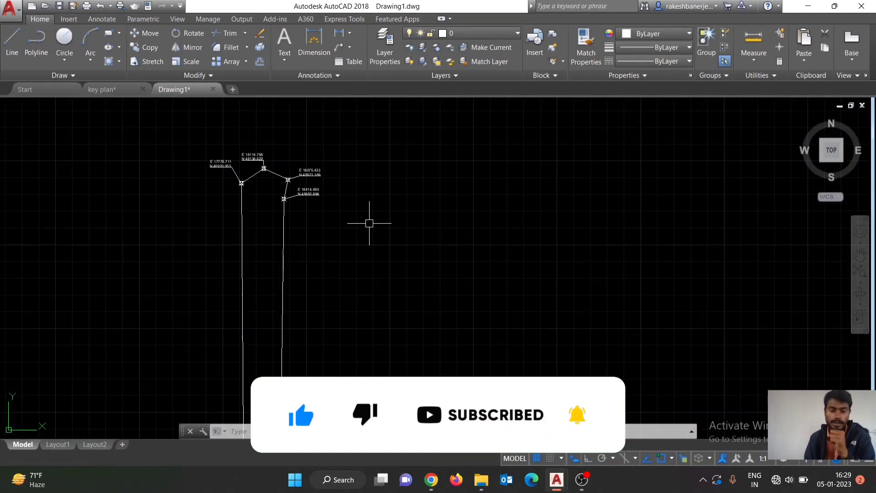
middle_drag(432, 236, 393, 211)
Copy the E 18414.480 coordinate label to a spot on its right
scroll(270, 169, up, 5)
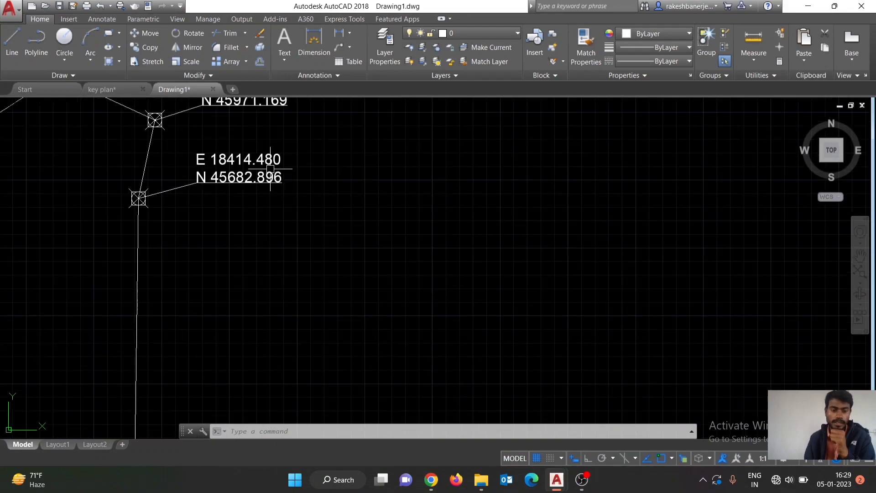
click(270, 169)
text(c)
key(BackSpace)
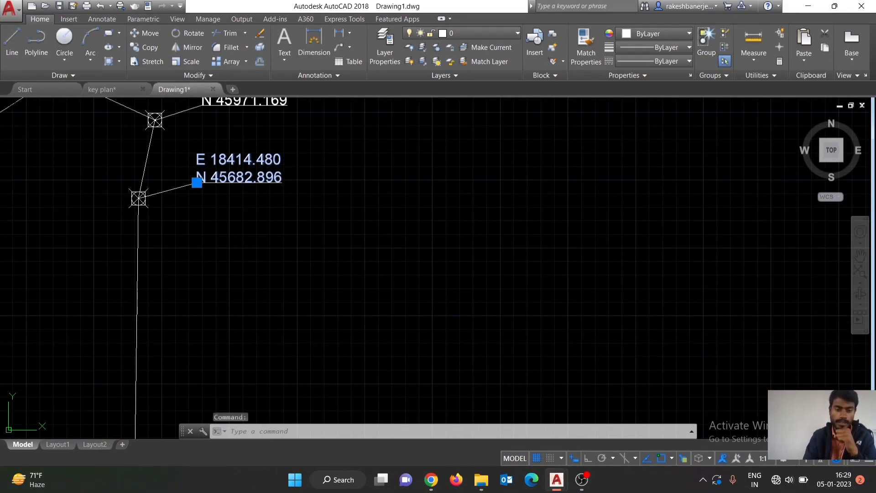
text(co)
key(Return)
click(281, 153)
click(560, 209)
key(Escape)
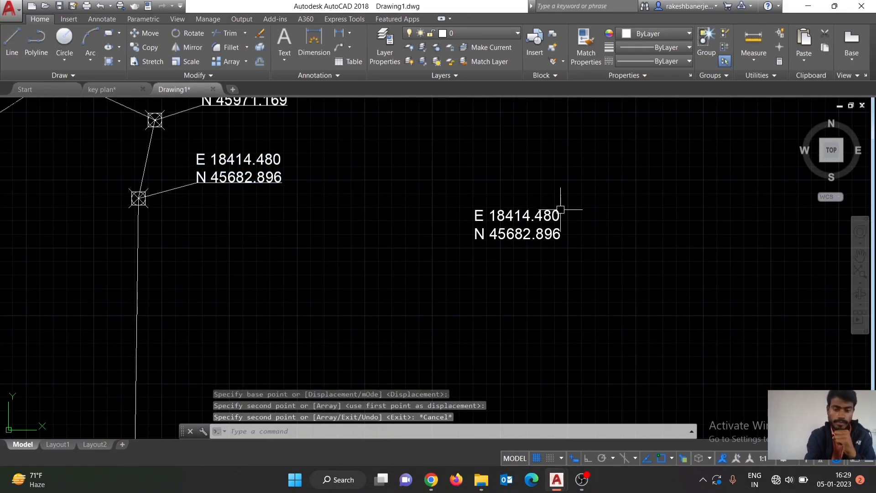
Change the copied label's text to the area value 9792059.3650
double_click(561, 225)
click(637, 260)
click(582, 271)
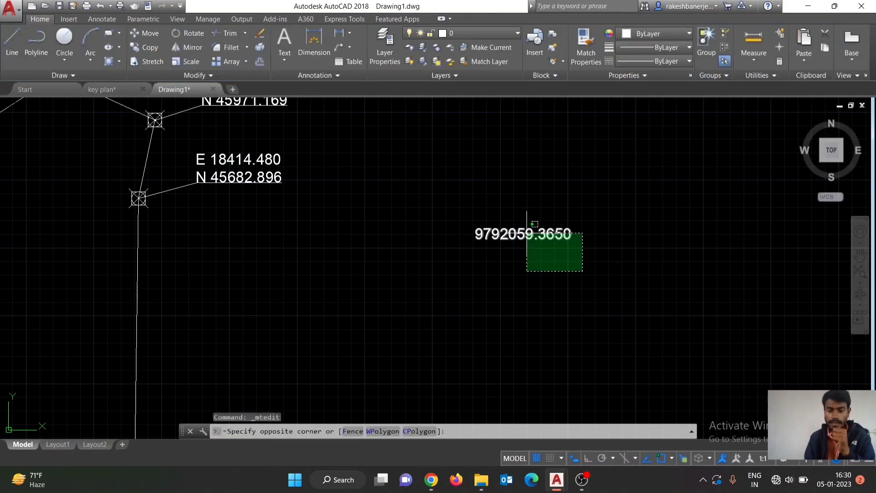
click(526, 233)
Copy the 9792059.3650 area text inside the polyline boundary
text(co)
key(Return)
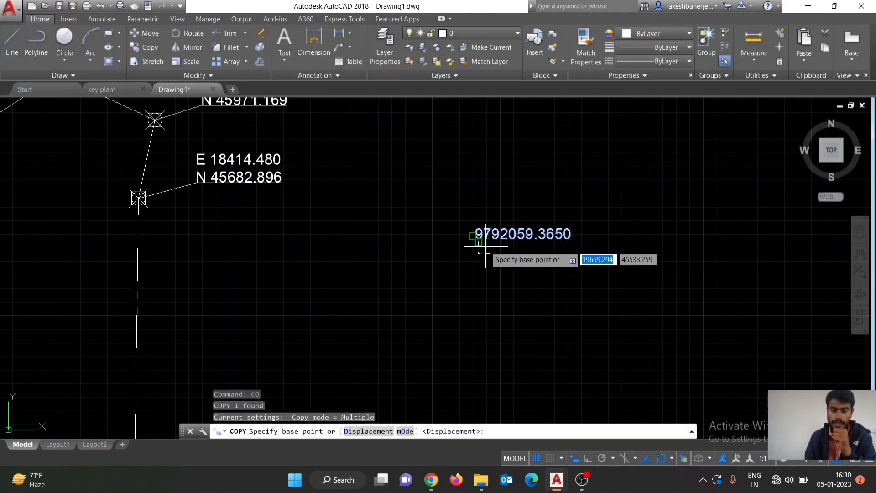
click(489, 254)
scroll(488, 254, down, 2)
scroll(554, 187, down, 4)
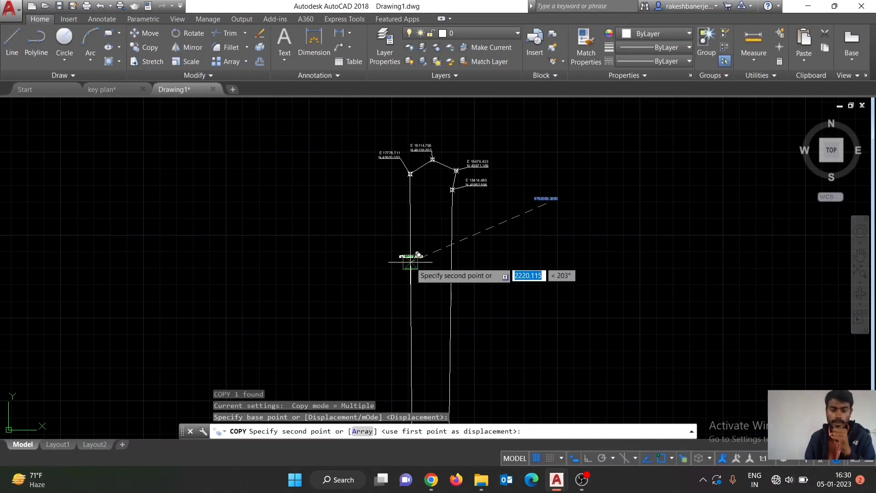
scroll(427, 247, up, 2)
click(438, 240)
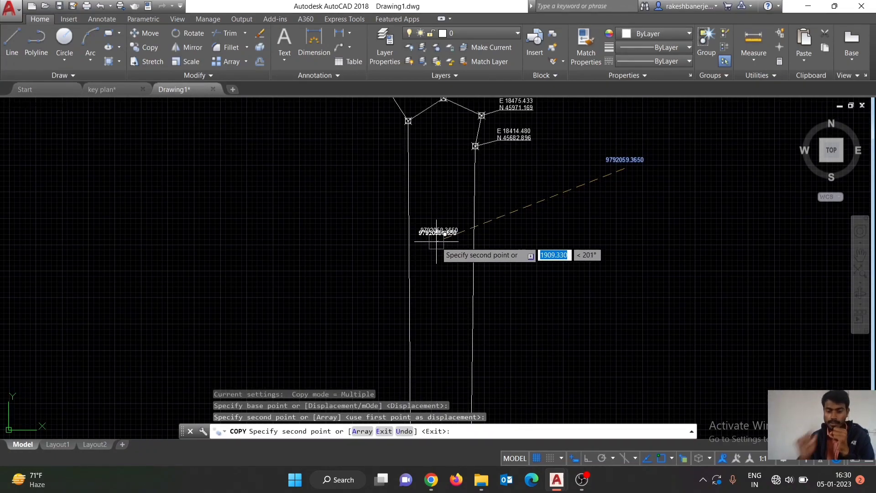